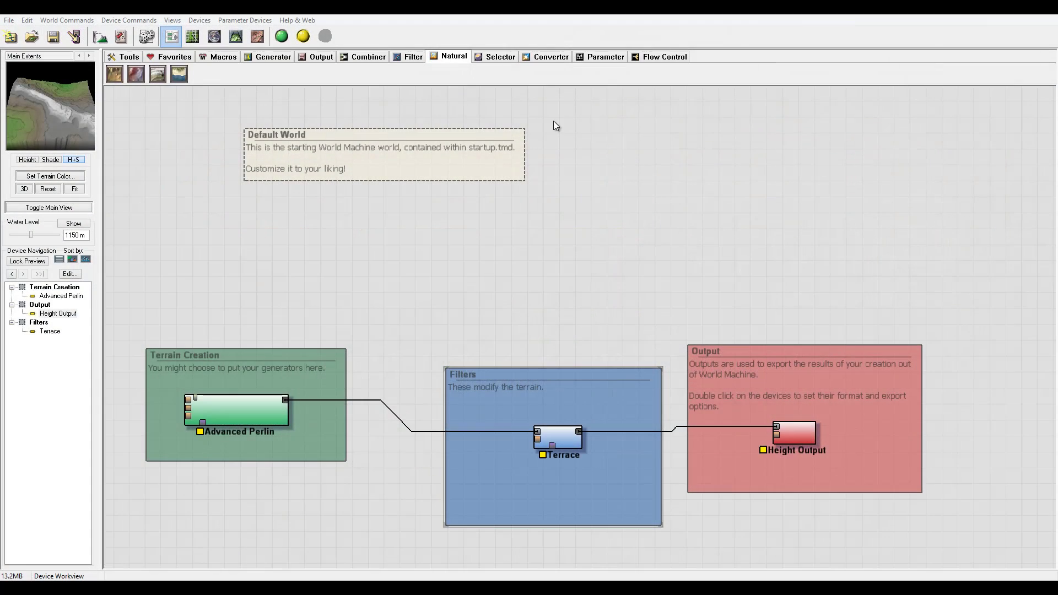
Add a Coast Erosion device and wire it between Advanced Perlin and Height Output.
left_click(179, 73)
left_click(517, 297)
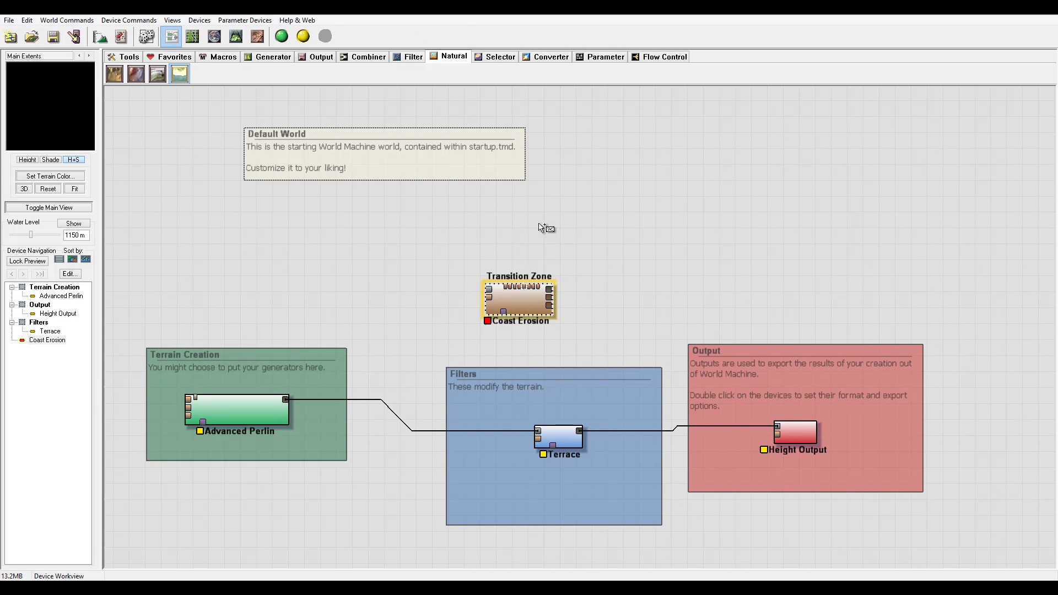
left_click_drag(285, 398, 488, 289)
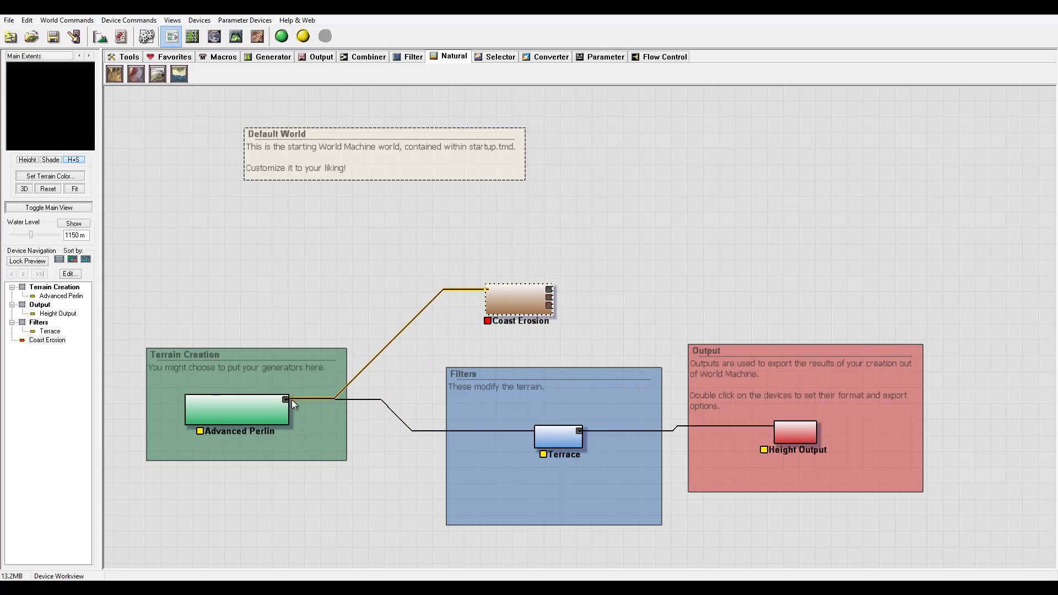
left_click_drag(776, 427, 553, 300)
Delete the Terrace device.
left_click(565, 432)
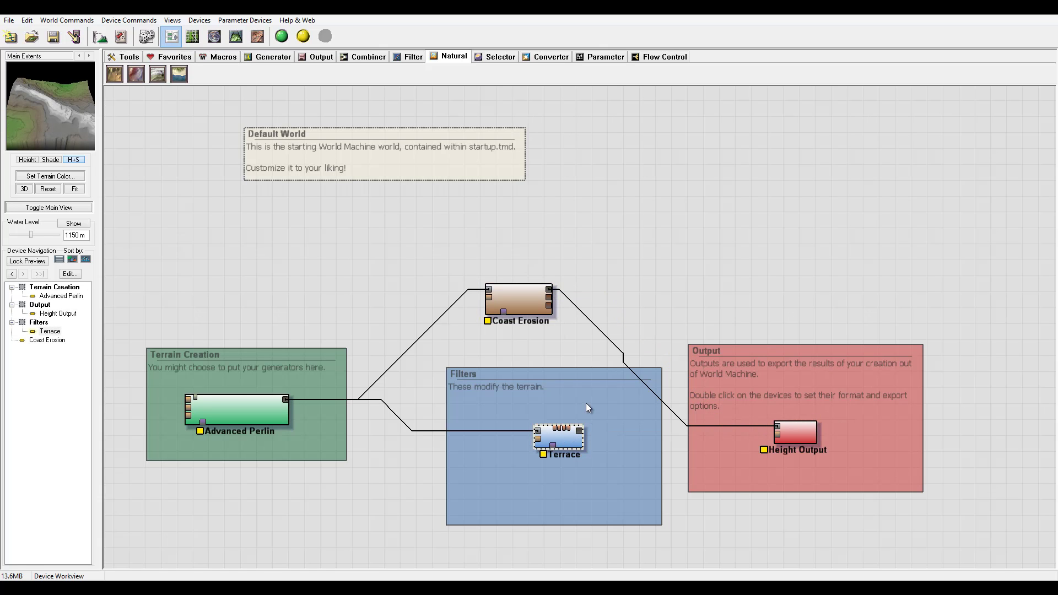
key("Delete")
left_click(553, 318)
Nudge Coast Erosion up and right and open its settings.
left_click(524, 292)
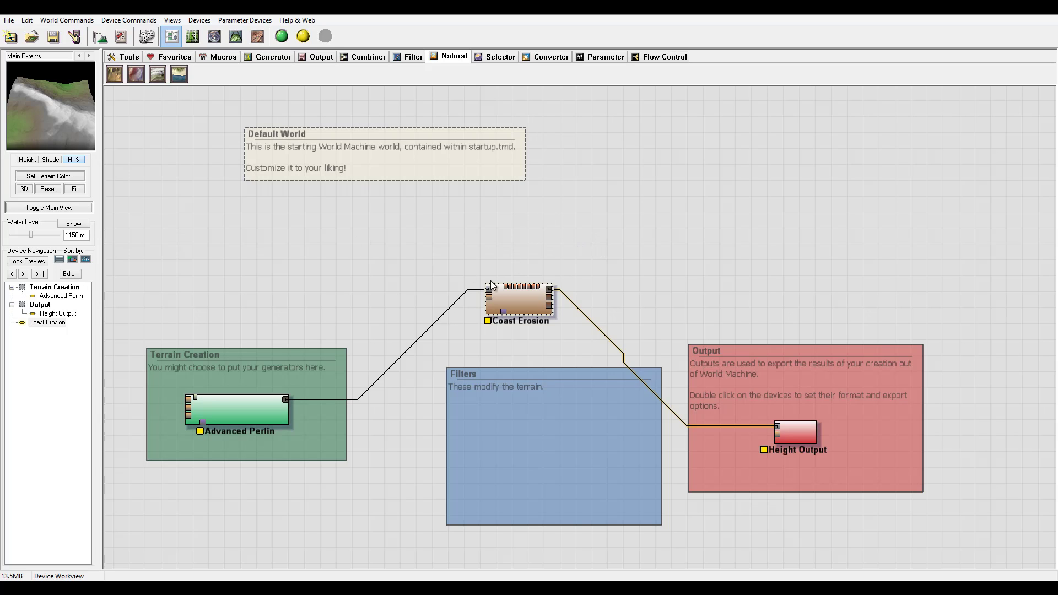
left_click_drag(543, 307, 571, 300)
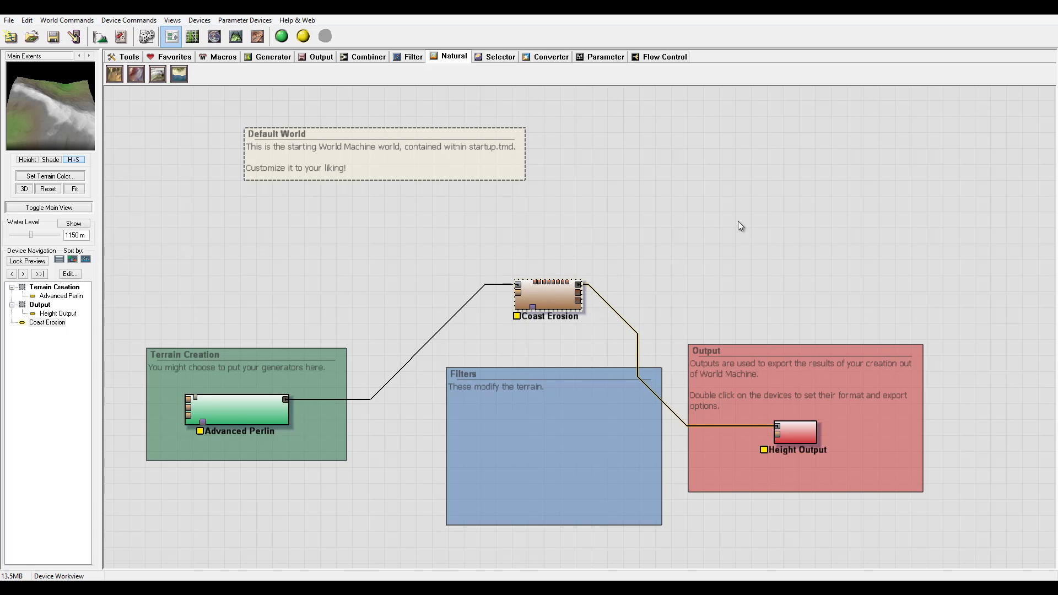
double_click(558, 299)
left_click_drag(541, 210, 508, 111)
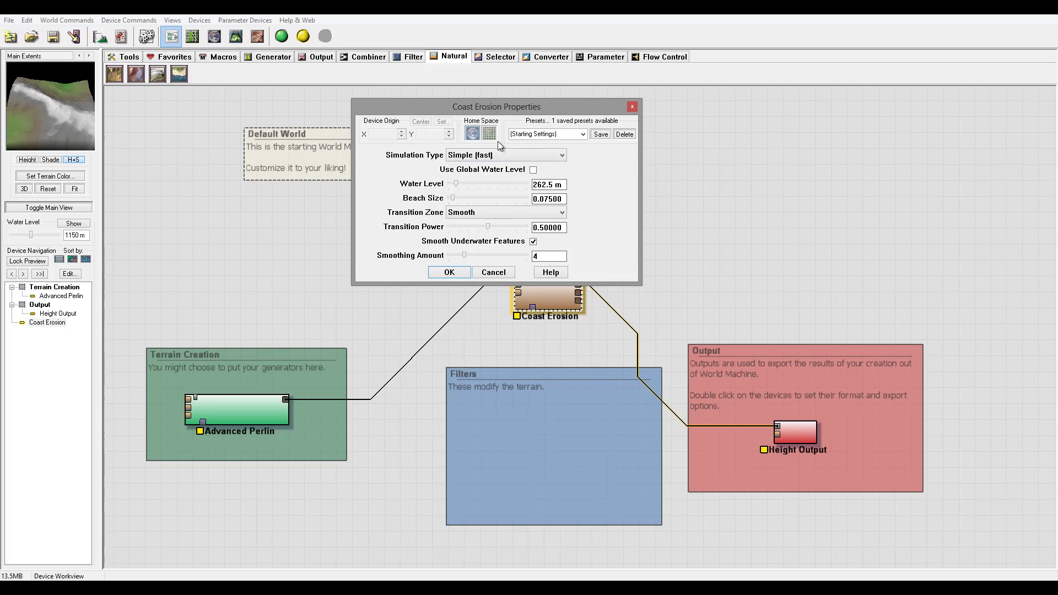
left_click(525, 156)
left_click(523, 156)
left_click(558, 156)
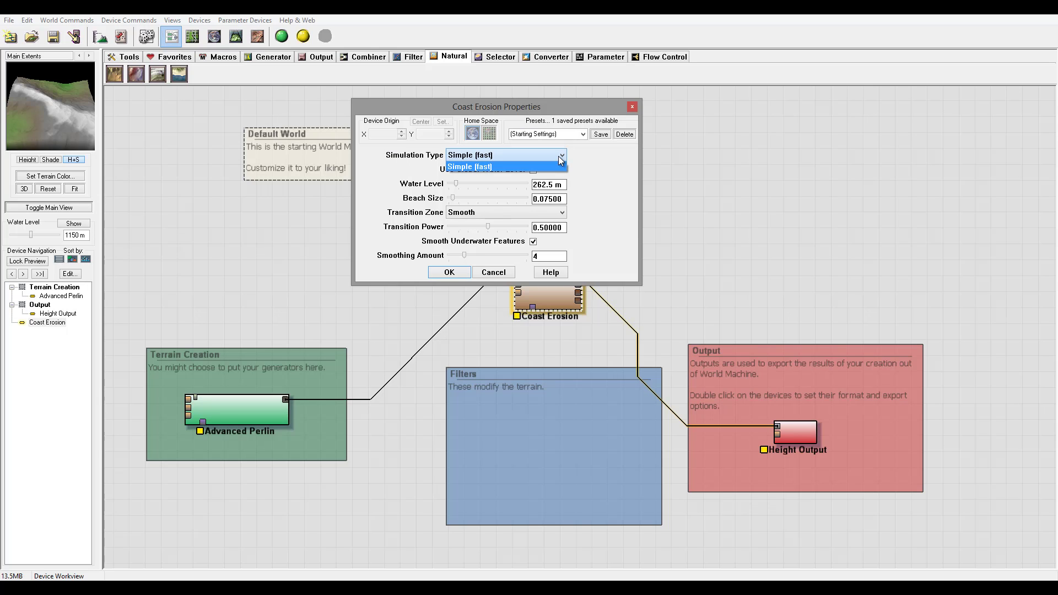
left_click(557, 156)
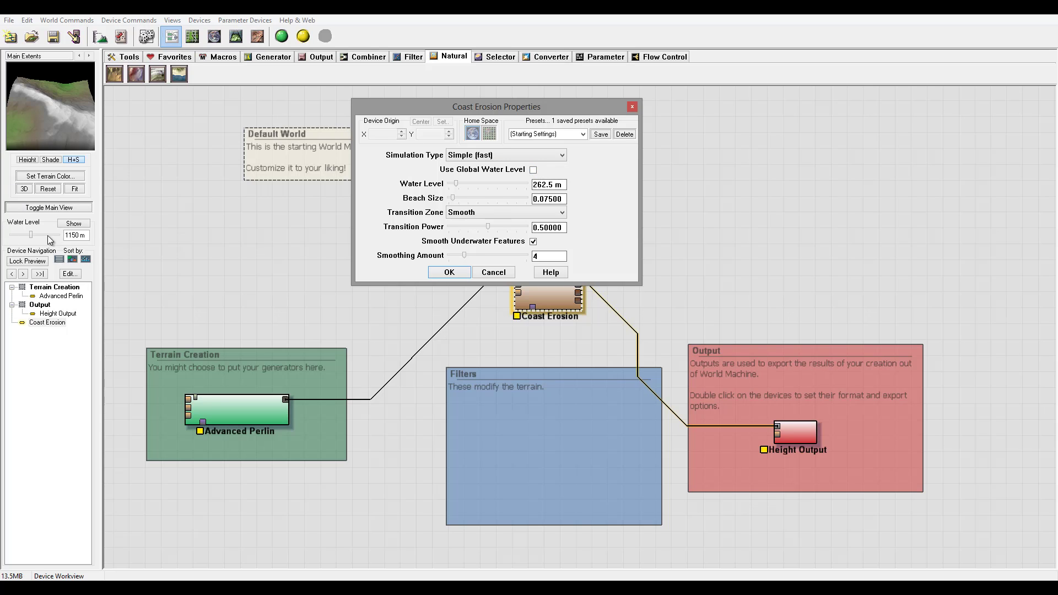
Raise Coast Erosion's water level to about 1886.72 m and set beach size to 0.08516.
left_click_drag(513, 106, 666, 103)
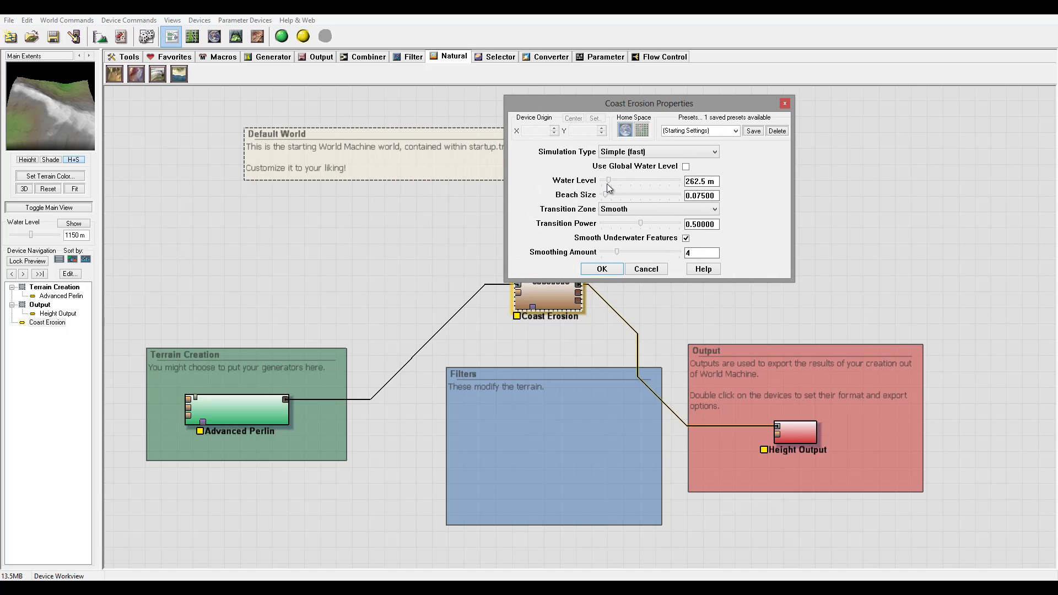
left_click_drag(608, 181, 657, 180)
left_click_drag(604, 196, 629, 195)
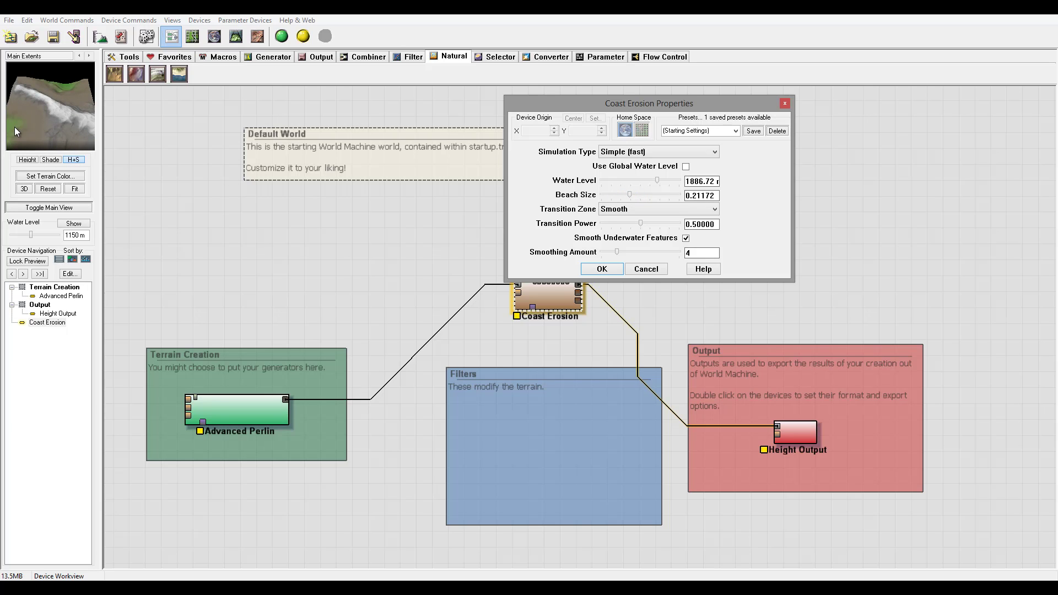
left_click_drag(631, 199, 607, 194)
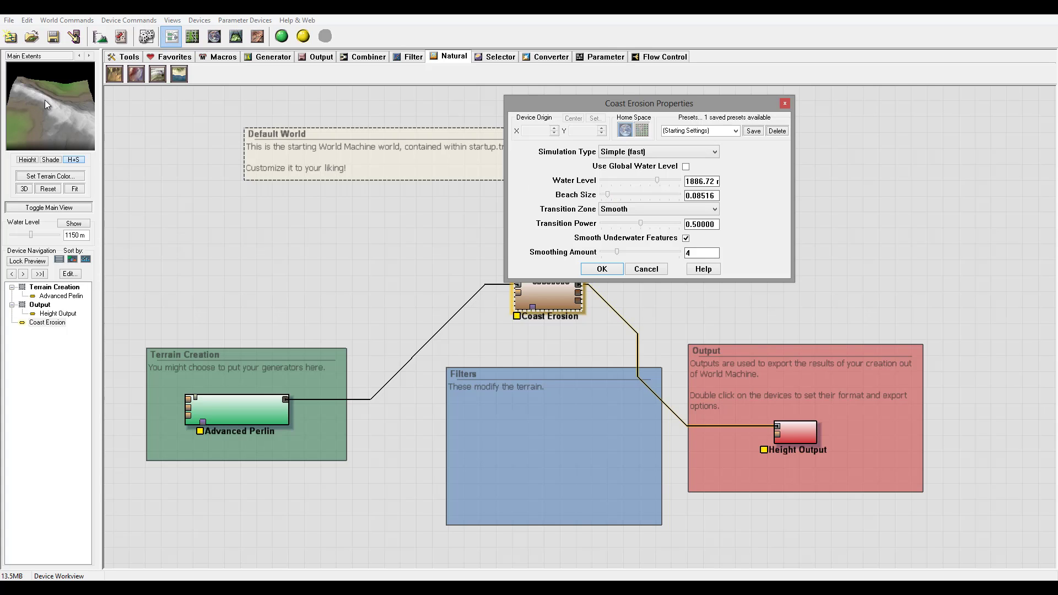
Accept the Coast Erosion settings and place a Radial Grad device on the canvas.
left_click(601, 269)
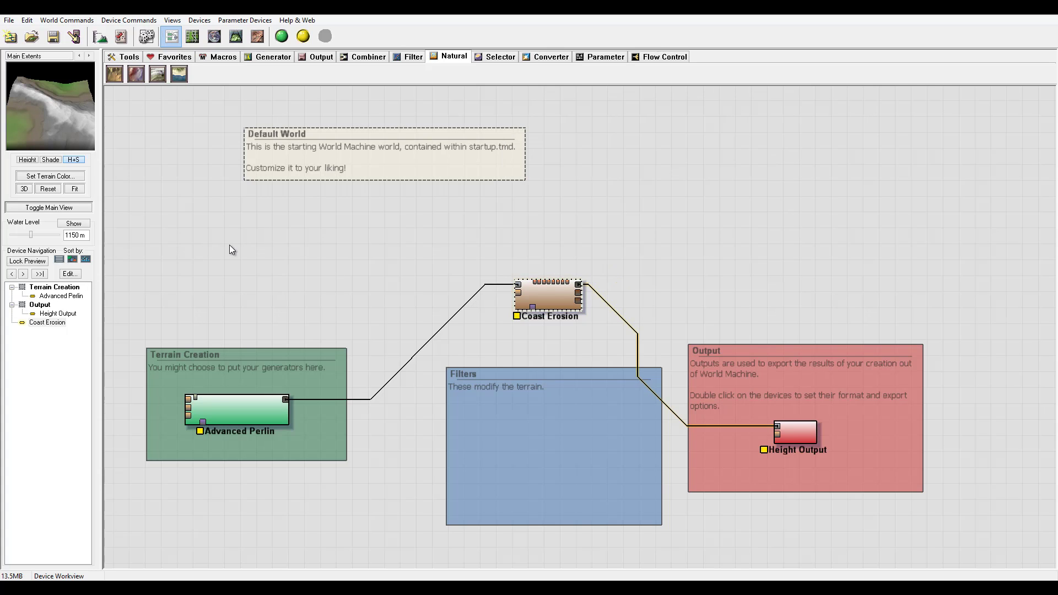
left_click(272, 58)
left_click_drag(222, 73, 189, 398)
Connect Radial Grad to Advanced Perlin's Mask Input instead of its main input and preview the result.
double_click(236, 408)
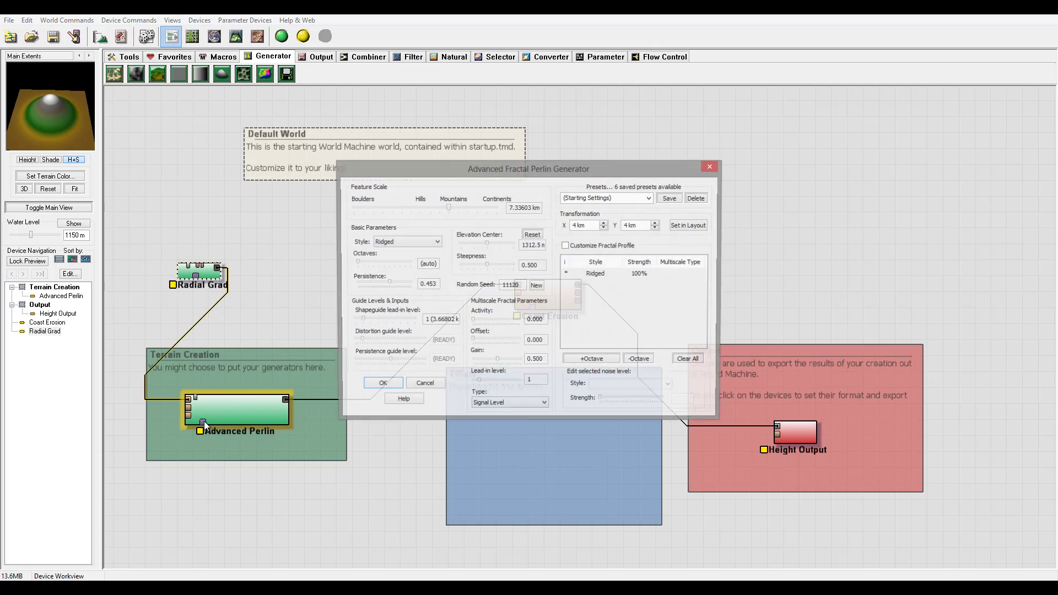
left_click(711, 167)
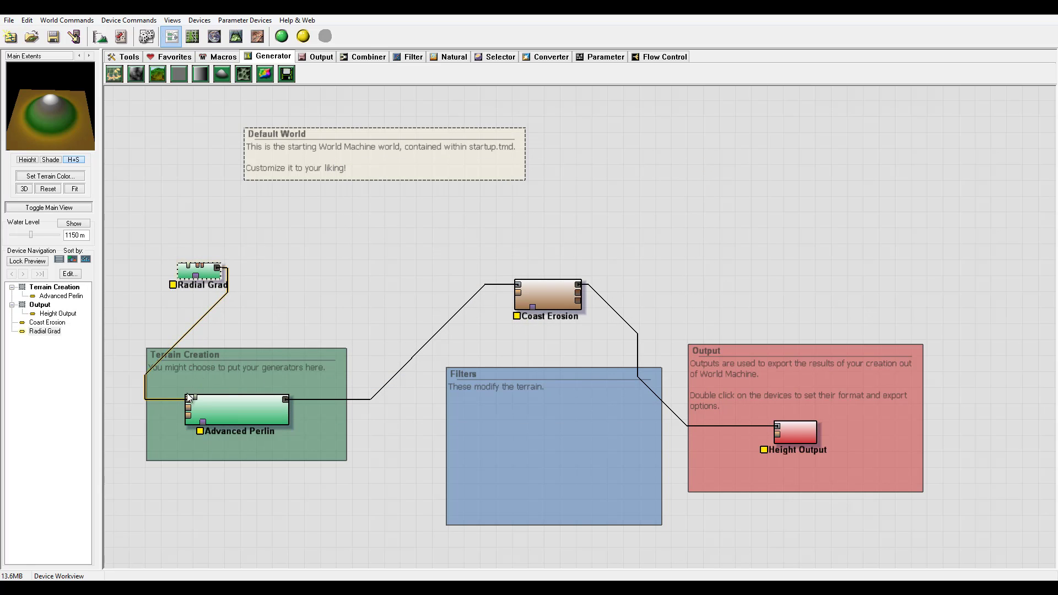
left_click_drag(188, 396, 170, 334)
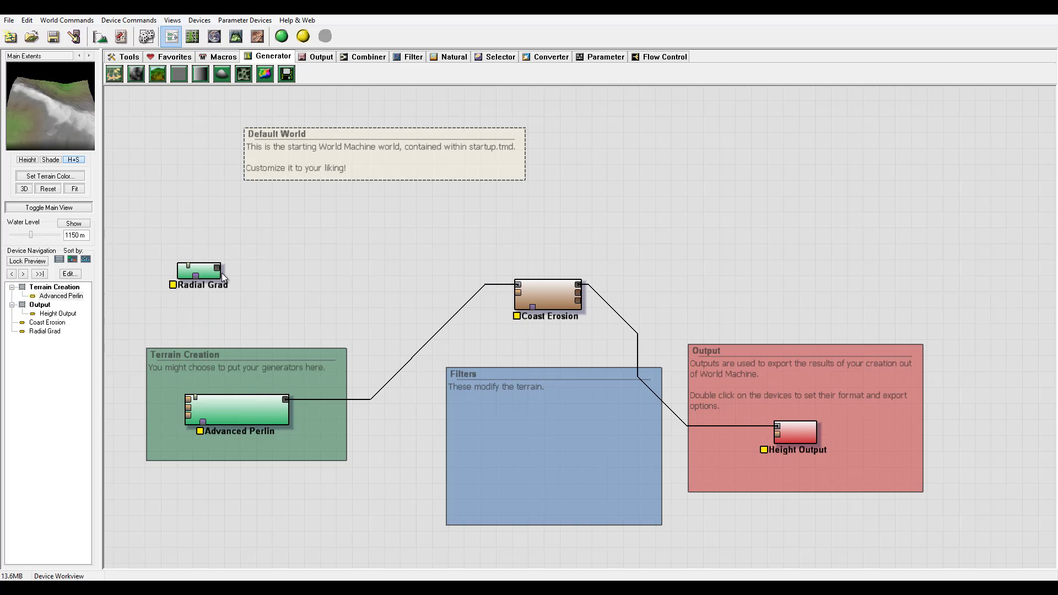
left_click_drag(219, 269, 203, 423)
left_click_drag(191, 276, 162, 274)
left_click(247, 409)
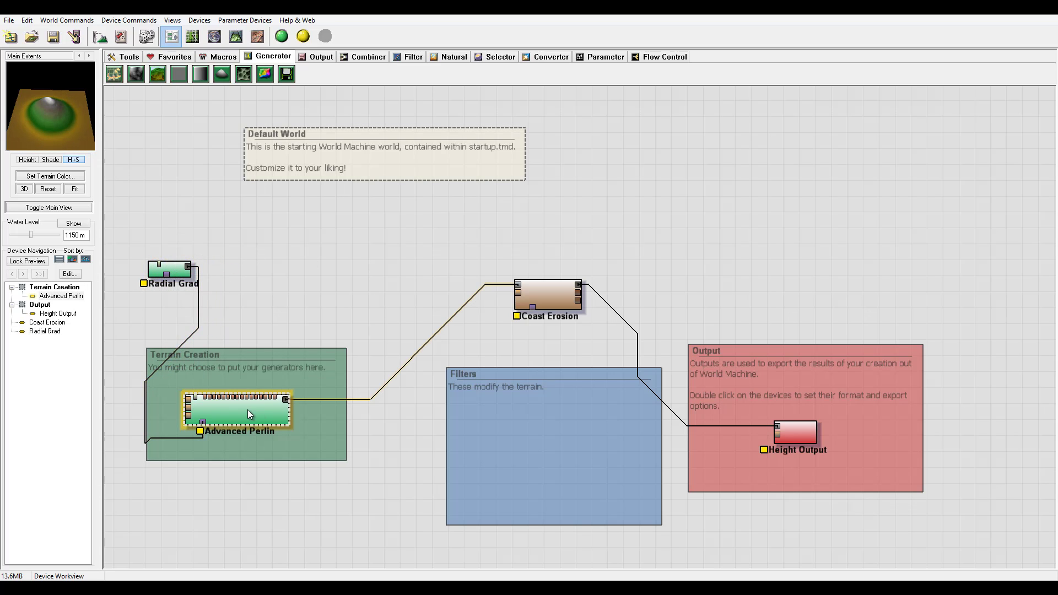
Set Coast Erosion's water level to 656.25 m and beach size to 0.21172.
double_click(543, 293)
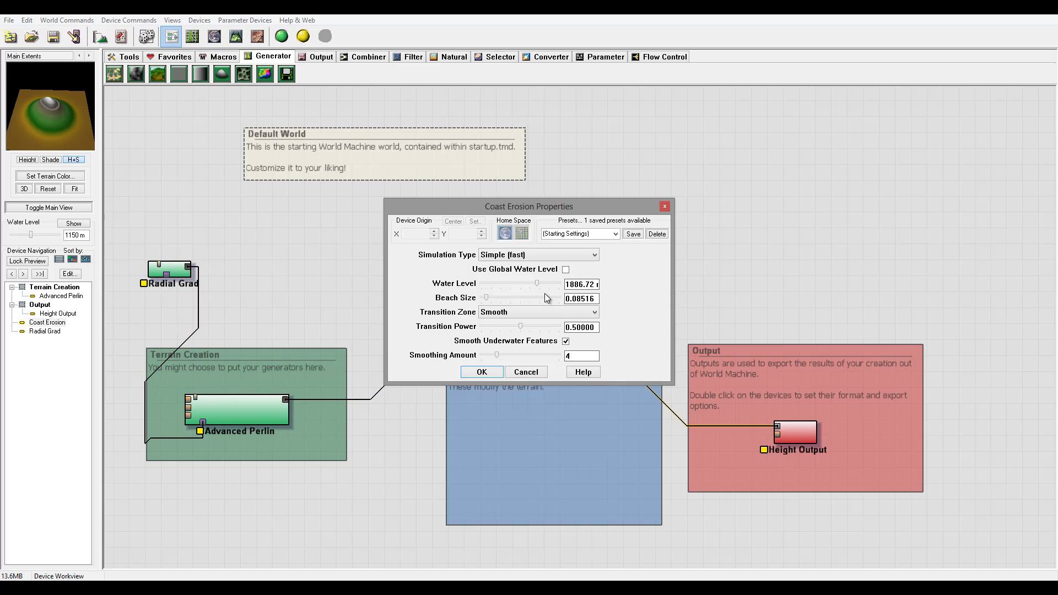
left_click_drag(564, 207, 574, 119)
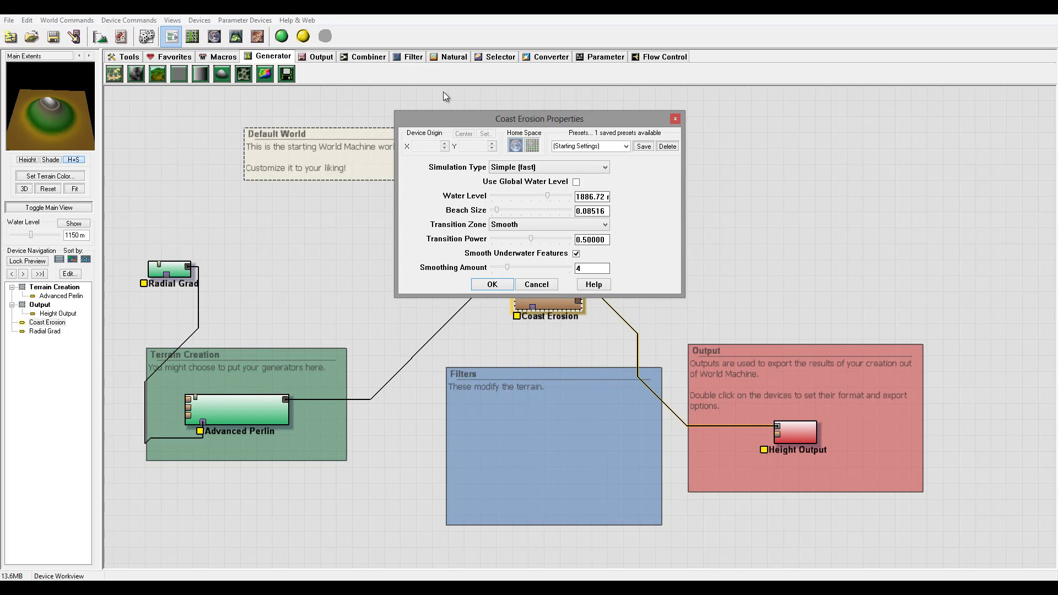
mouse_move(549, 196)
left_mouse_down()
mouse_move(492, 197)
mouse_move(500, 211)
mouse_move(533, 209)
left_mouse_up()
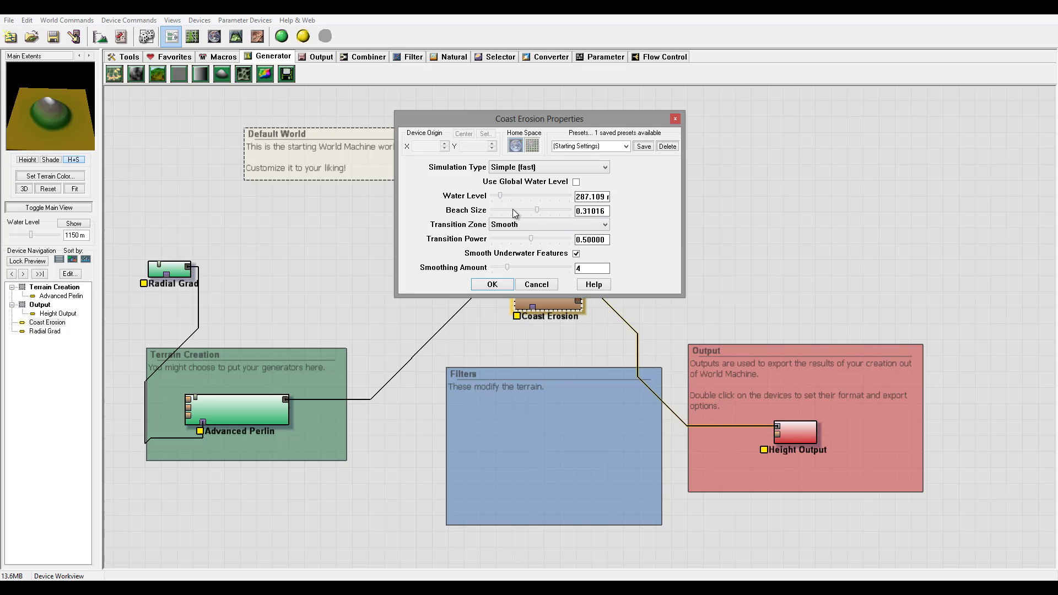
left_click(526, 208)
left_click(504, 196)
left_click(511, 196)
left_click(511, 196)
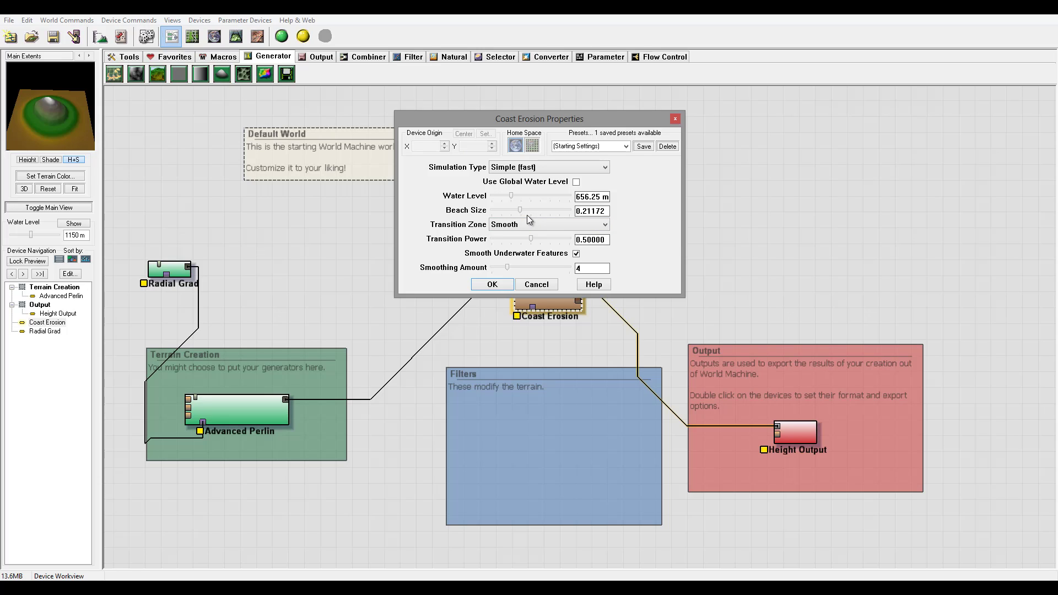
Try the Cliffs transition zone, then revert it to Smooth.
left_click(573, 225)
left_click(550, 239)
left_click(521, 224)
left_click(516, 237)
Set transition power to 0.875 and leave Smooth Underwater Features enabled.
left_click(496, 240)
left_click_drag(538, 242, 568, 246)
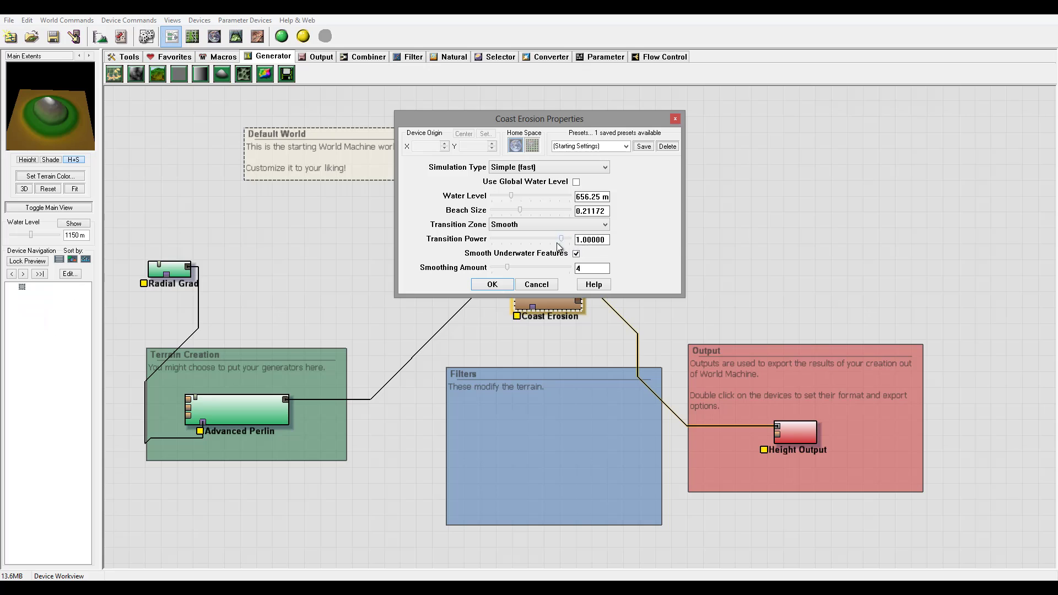
left_click(515, 238)
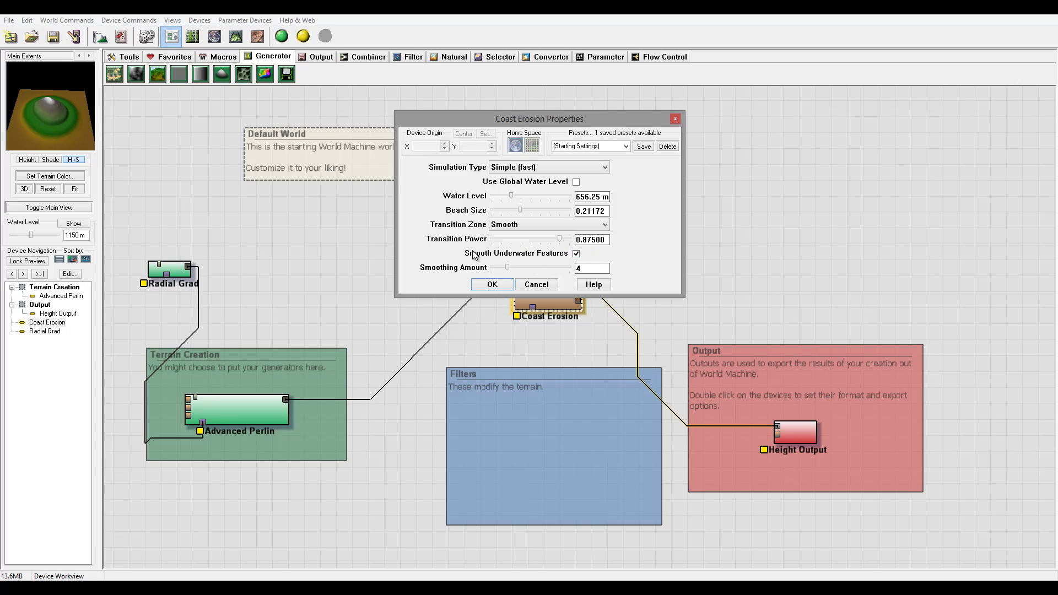
left_click(576, 253)
left_click(576, 253)
left_click(577, 255)
left_click(577, 256)
left_click(578, 255)
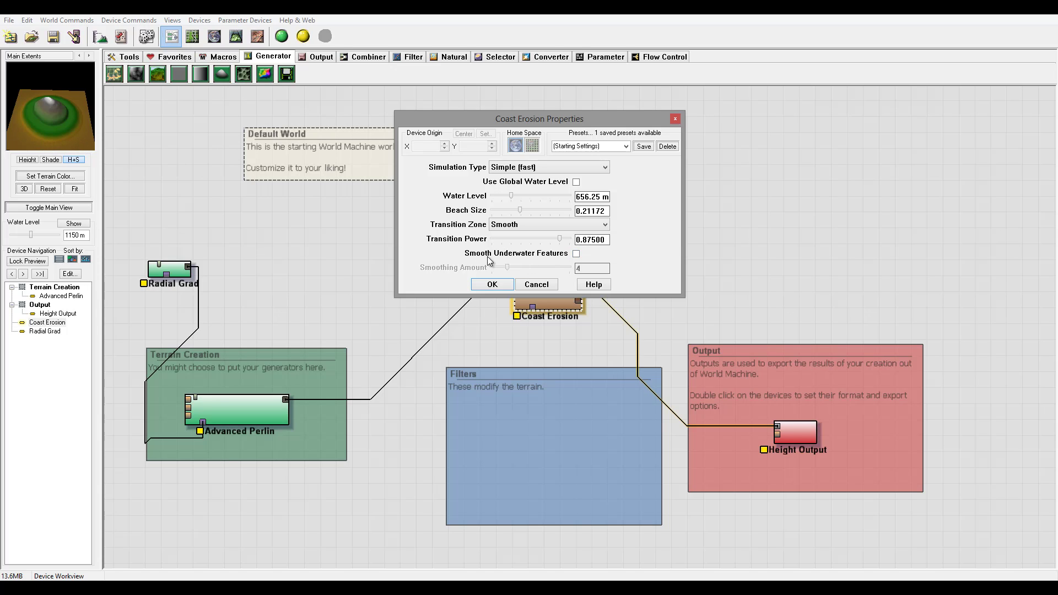
left_click(576, 254)
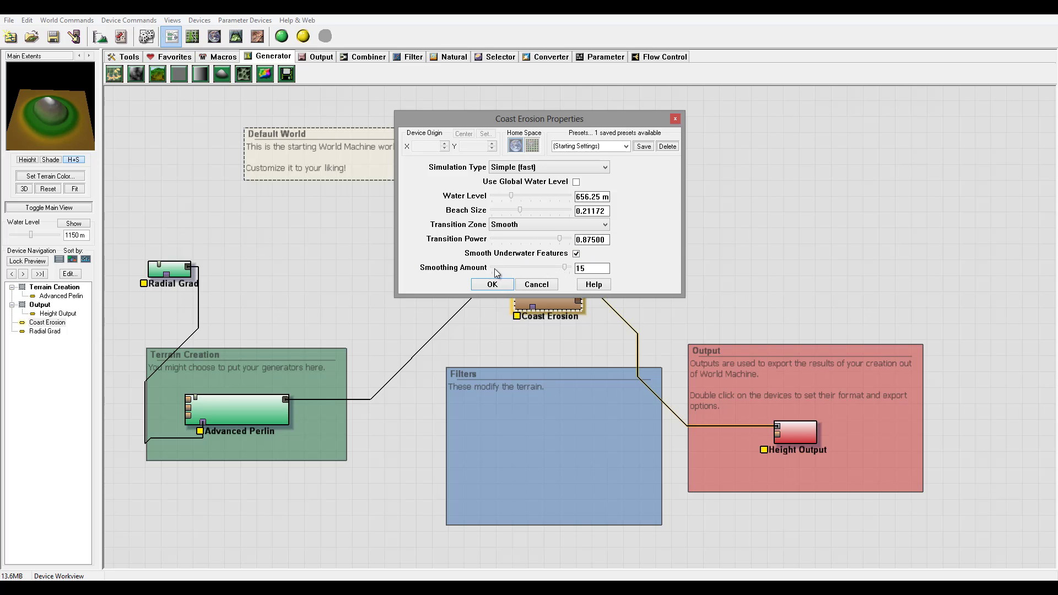
Lower the smoothing amount to 8 and accept the Coast Erosion settings.
left_click_drag(562, 267, 535, 269)
left_click(858, 193)
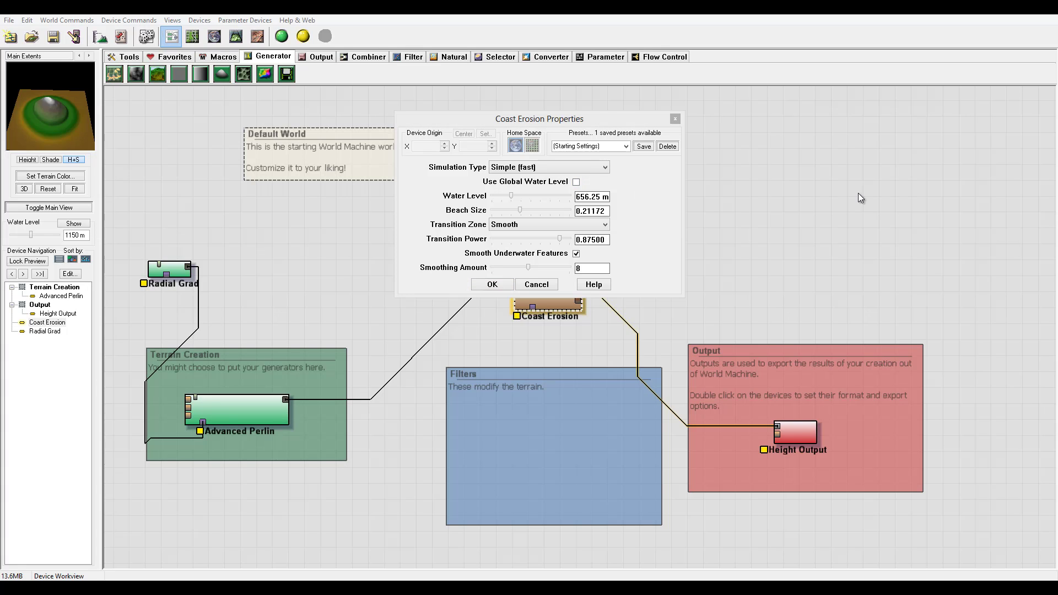
left_click(490, 282)
Delete the Radial Grad device and add a Layout Generator to the workview.
right_click_drag(260, 196, 265, 250)
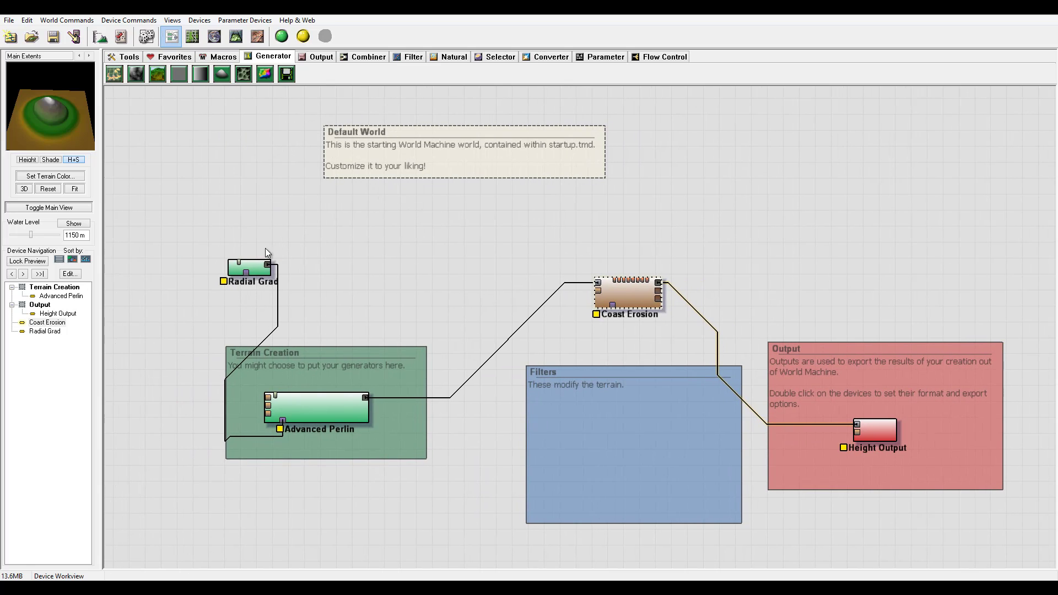
left_click_drag(259, 269, 236, 238)
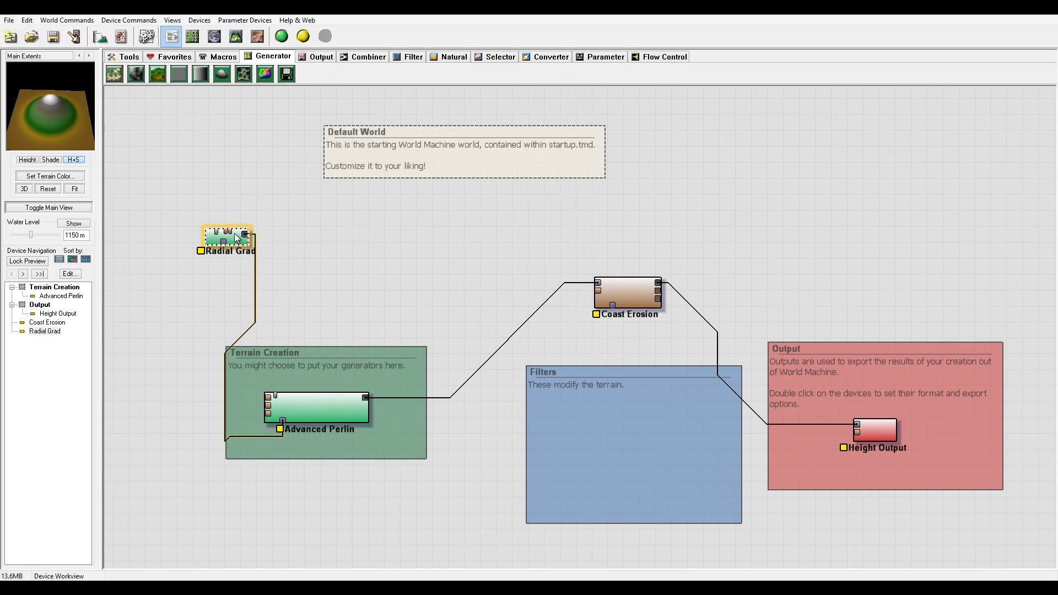
key("Delete")
left_click(562, 318)
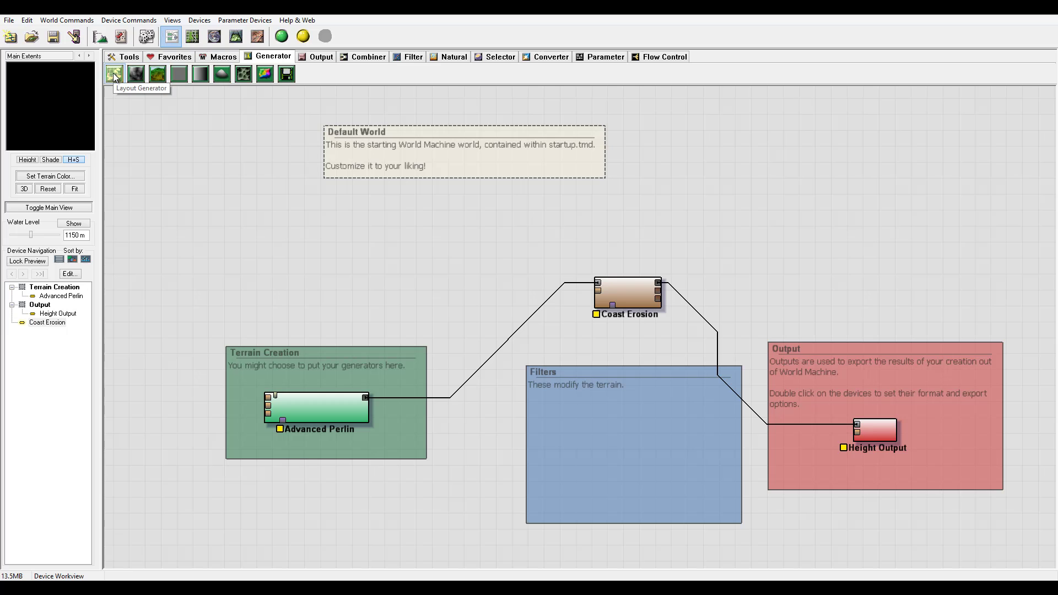
left_click_drag(124, 80, 249, 263)
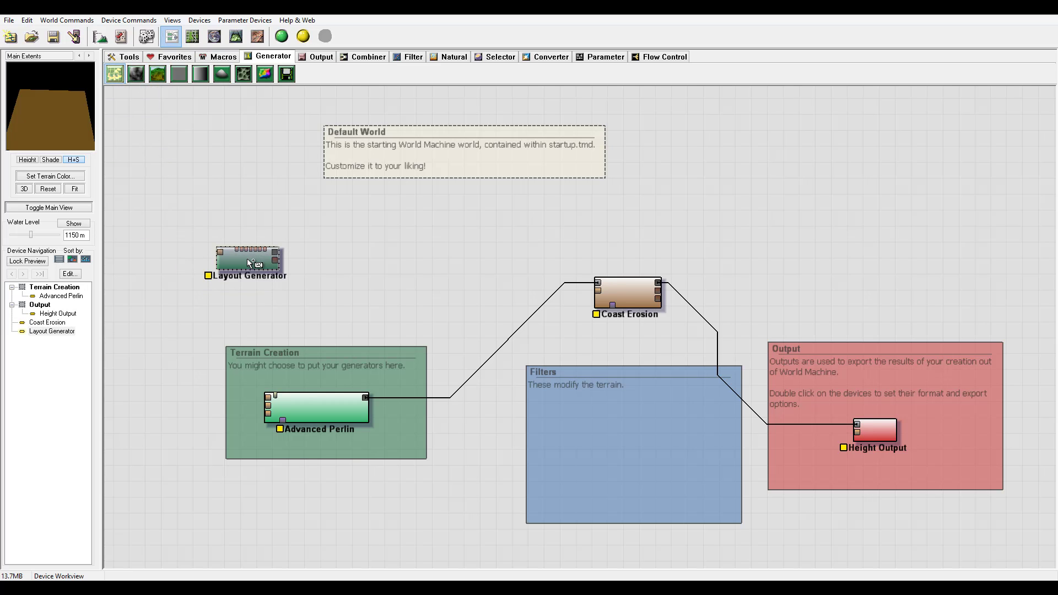
right_click(247, 258)
Place Circle 1 near the layout map centre, then add and delete a test Circle 2.
double_click(236, 258)
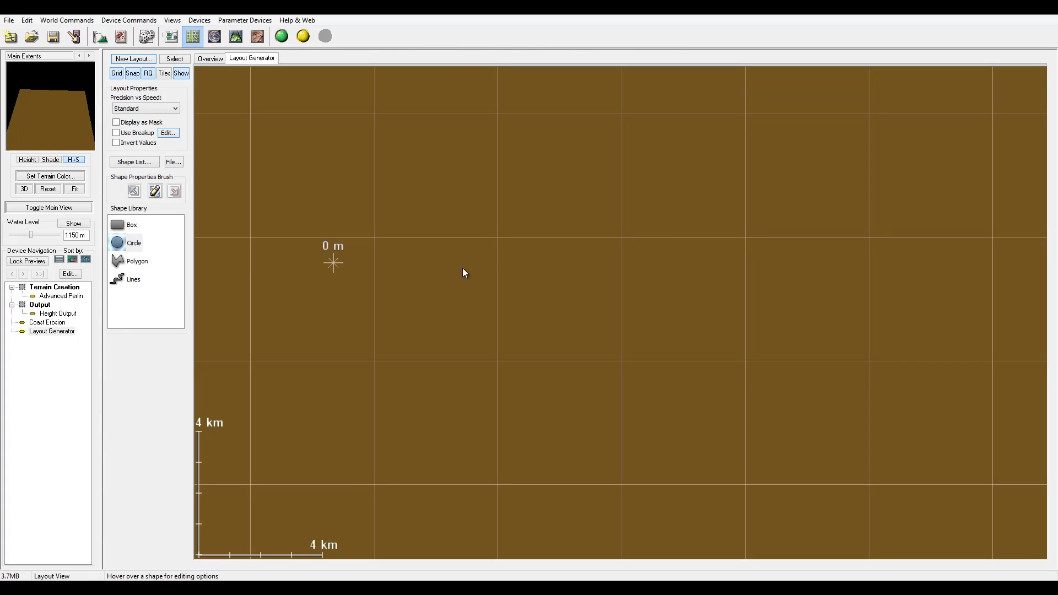
scroll(472, 215, "down", 5)
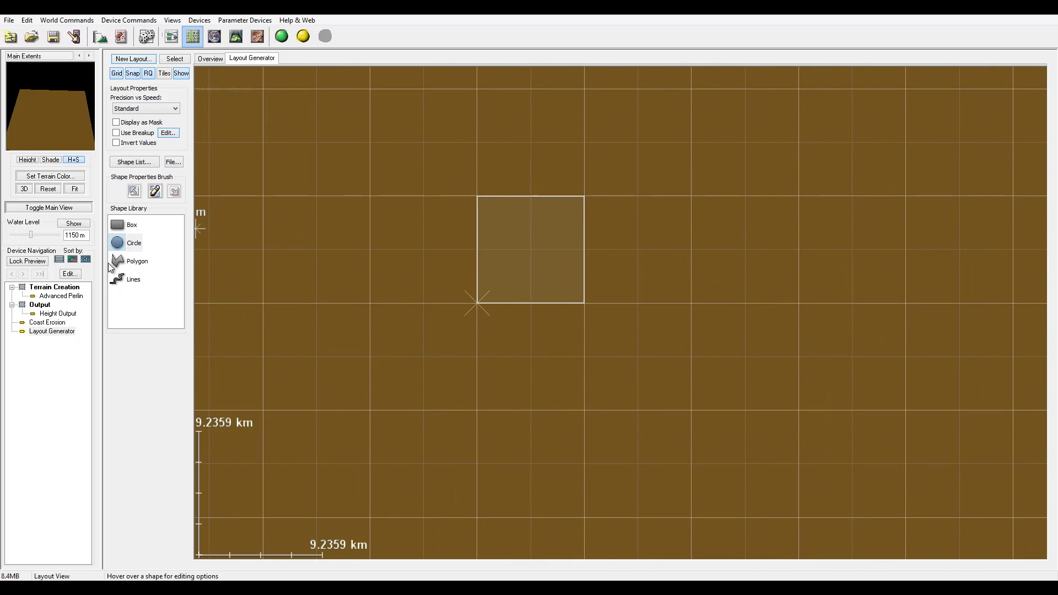
left_click_drag(117, 242, 530, 257)
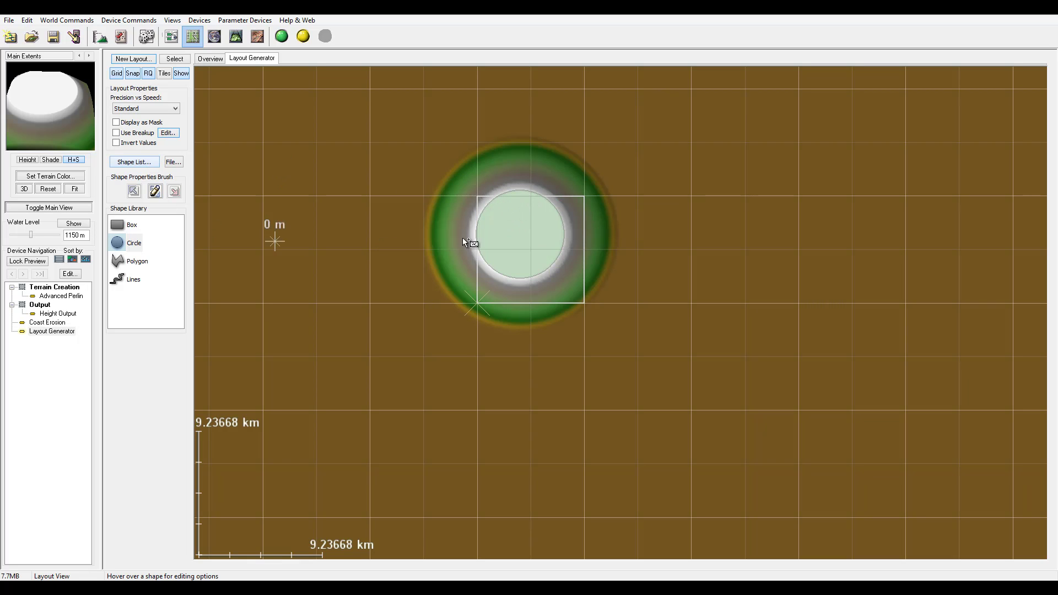
left_click(501, 198)
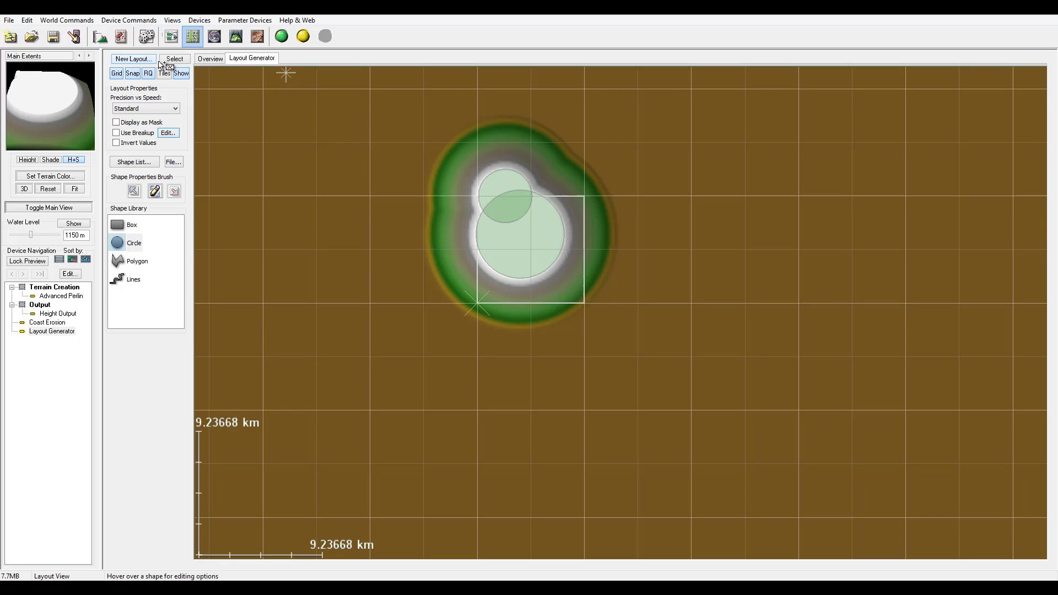
left_click(138, 164)
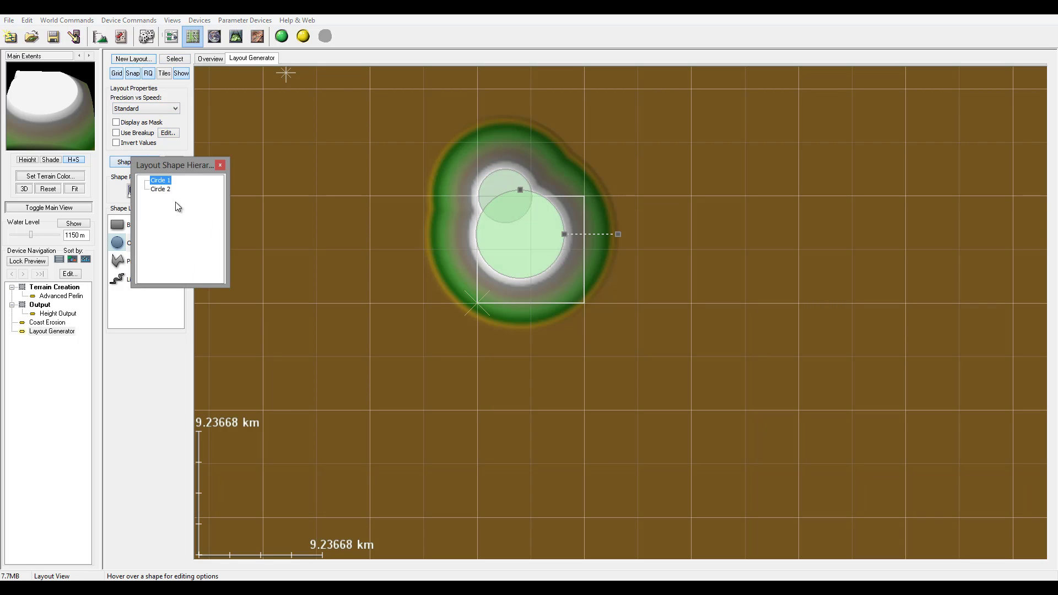
left_click(165, 190)
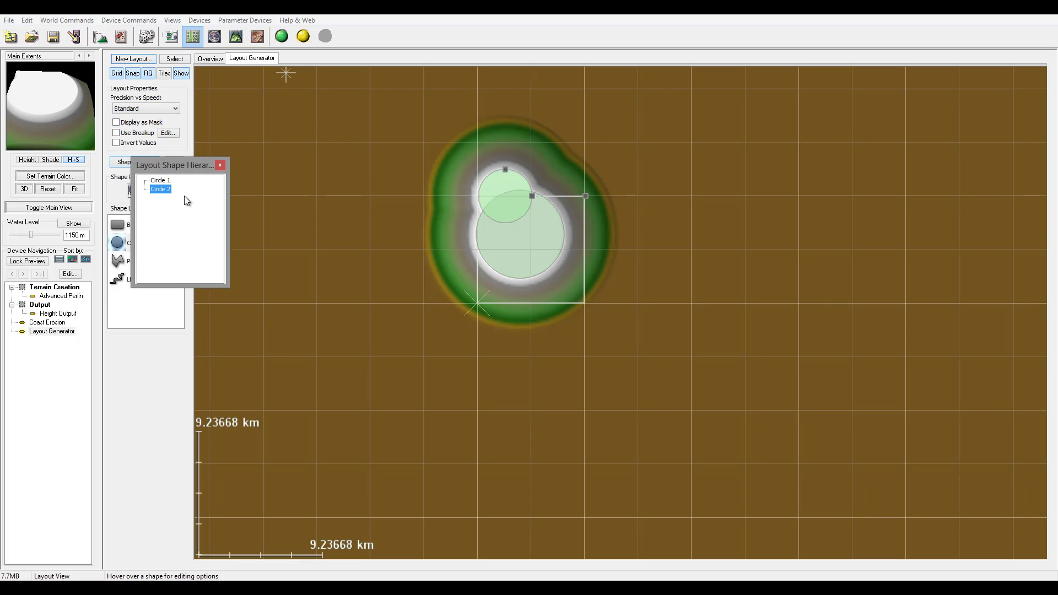
key("Delete")
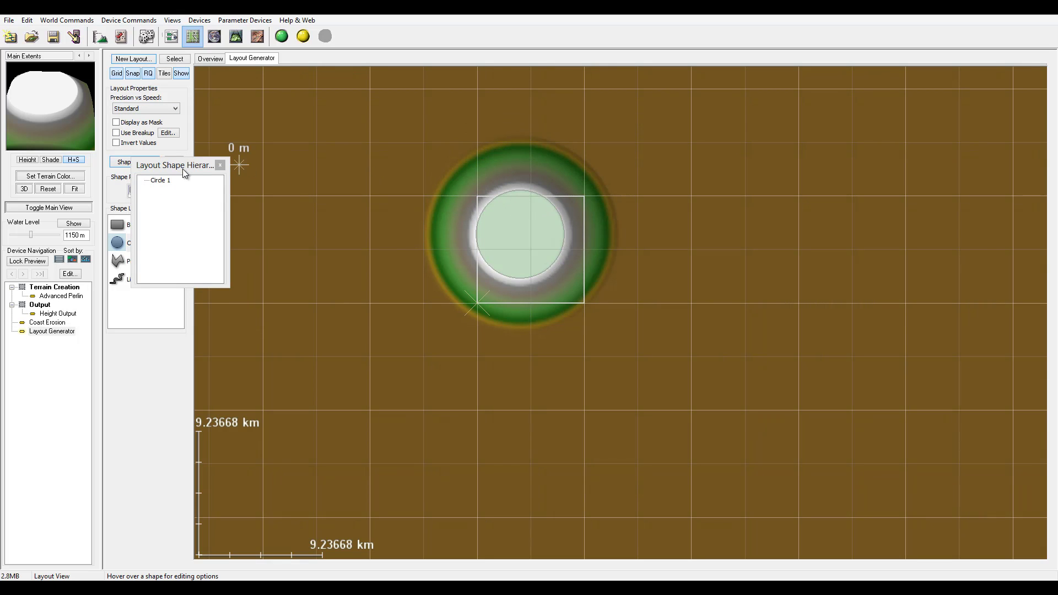
Add and remove test Circles 3 and 4, leaving only Circle 1.
left_click(160, 180)
left_click_drag(524, 193, 525, 199)
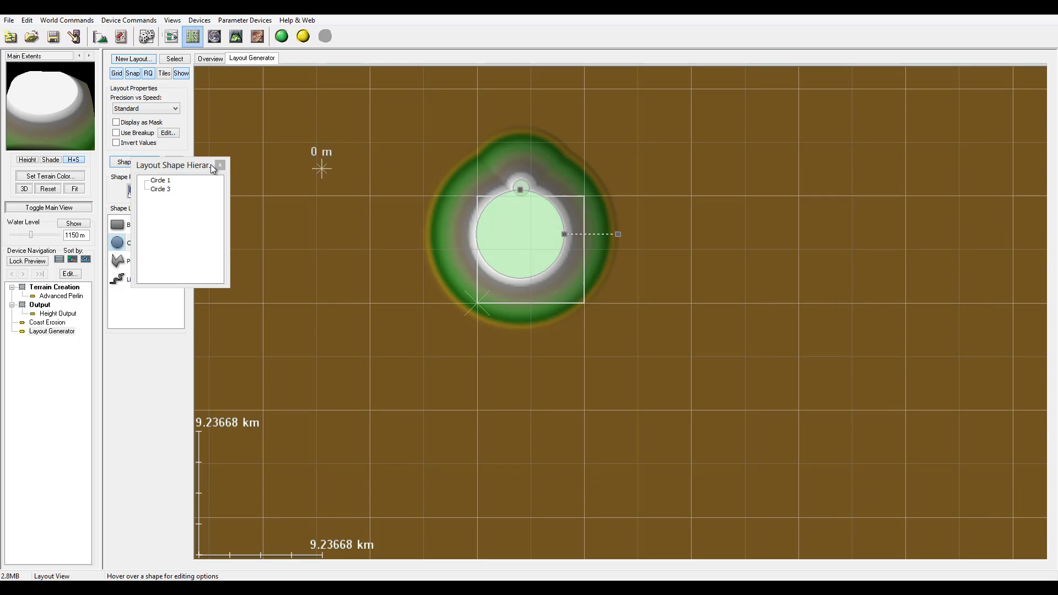
left_click(161, 189)
key("Delete")
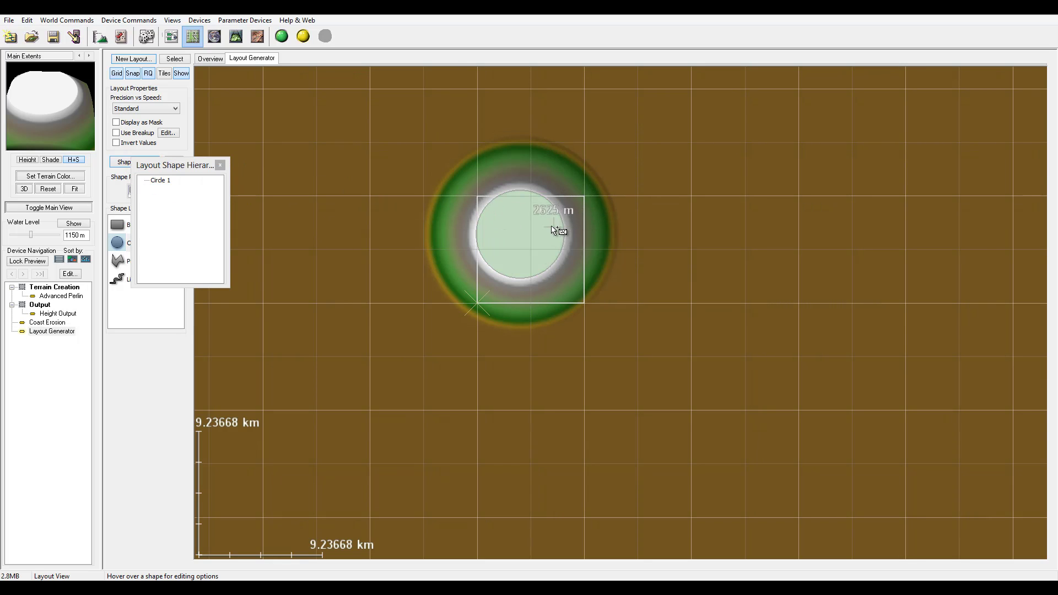
left_click_drag(190, 164, 83, 343)
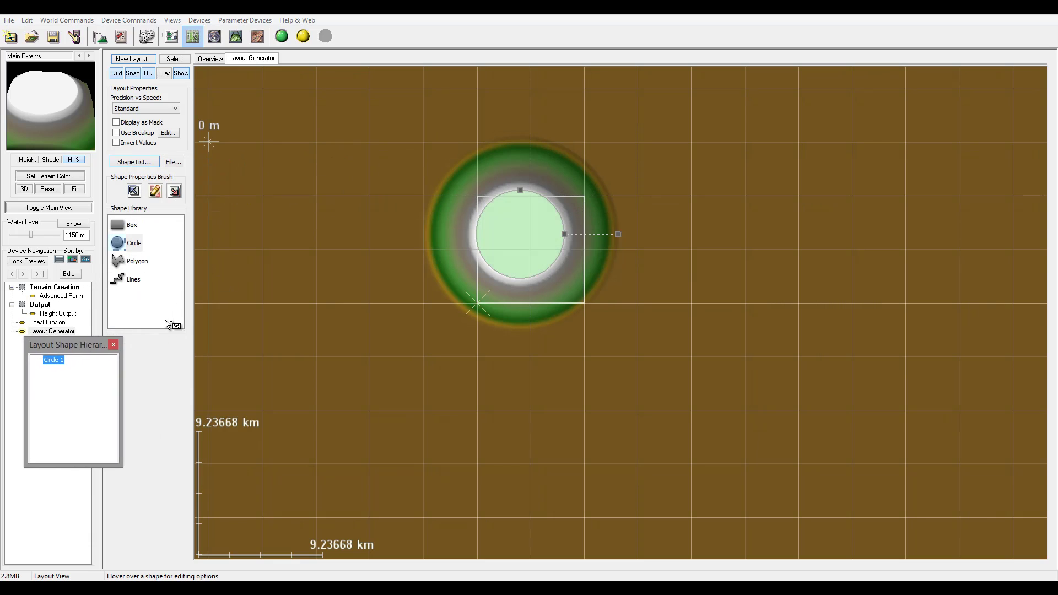
left_click_drag(617, 234, 639, 234)
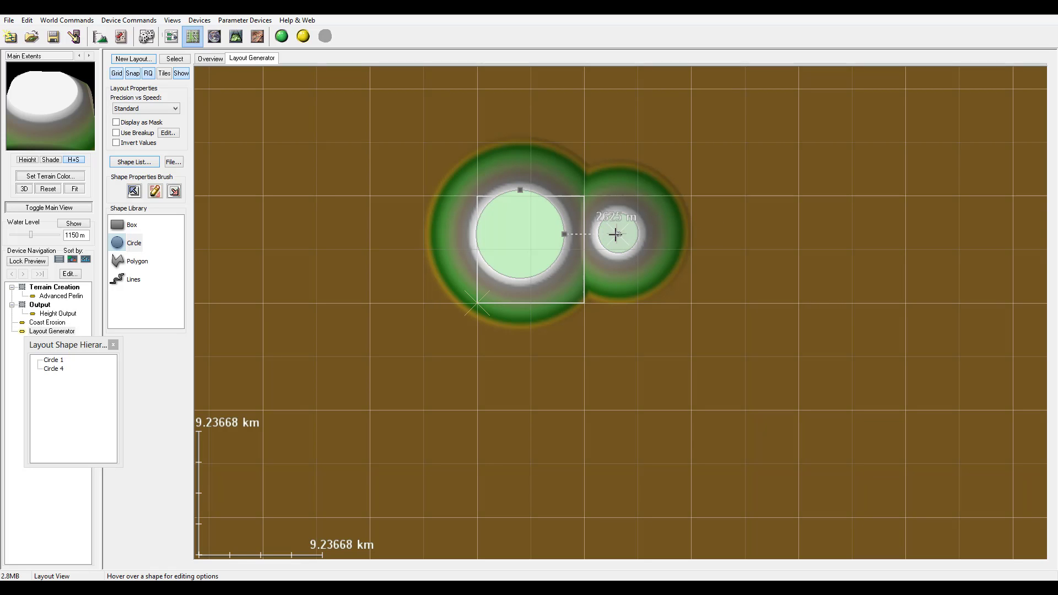
mouse_move(624, 238)
key("Delete")
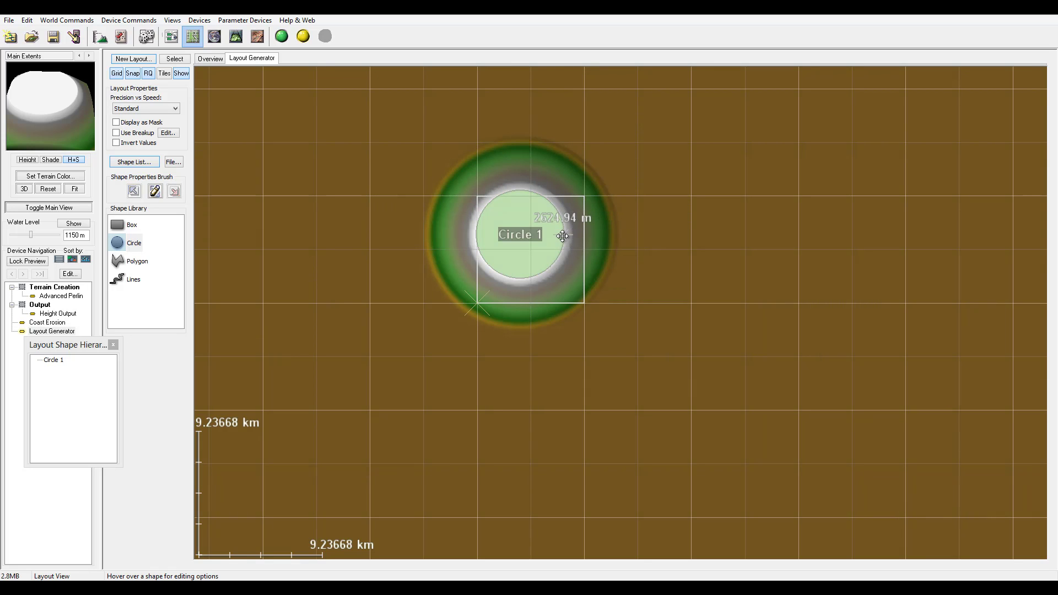
Shrink Circle 1's falloff ring and core and shift it slightly right and down.
left_click_drag(625, 234, 594, 234)
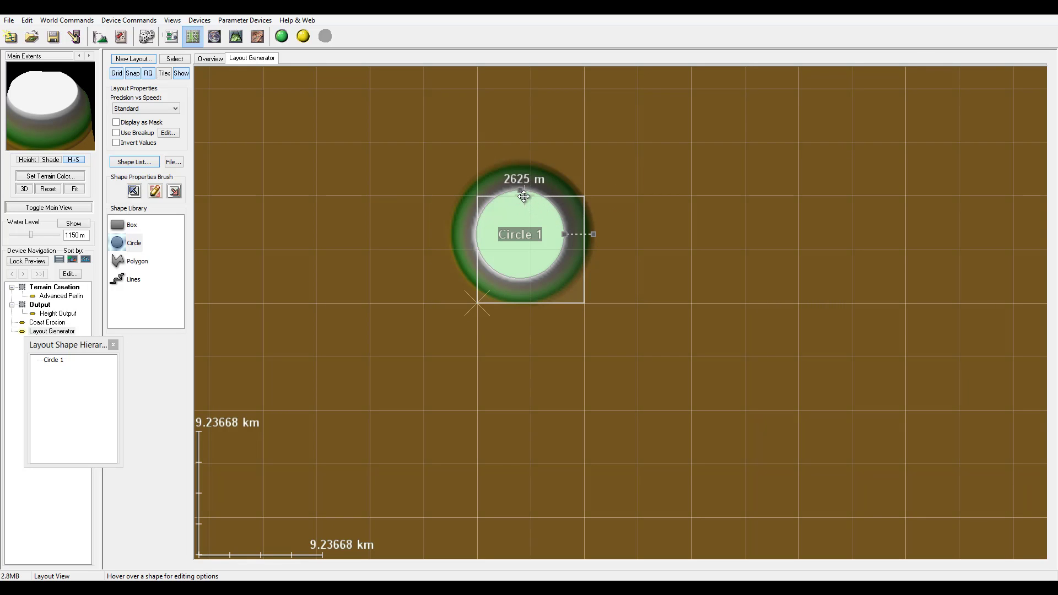
left_click_drag(522, 197, 535, 210)
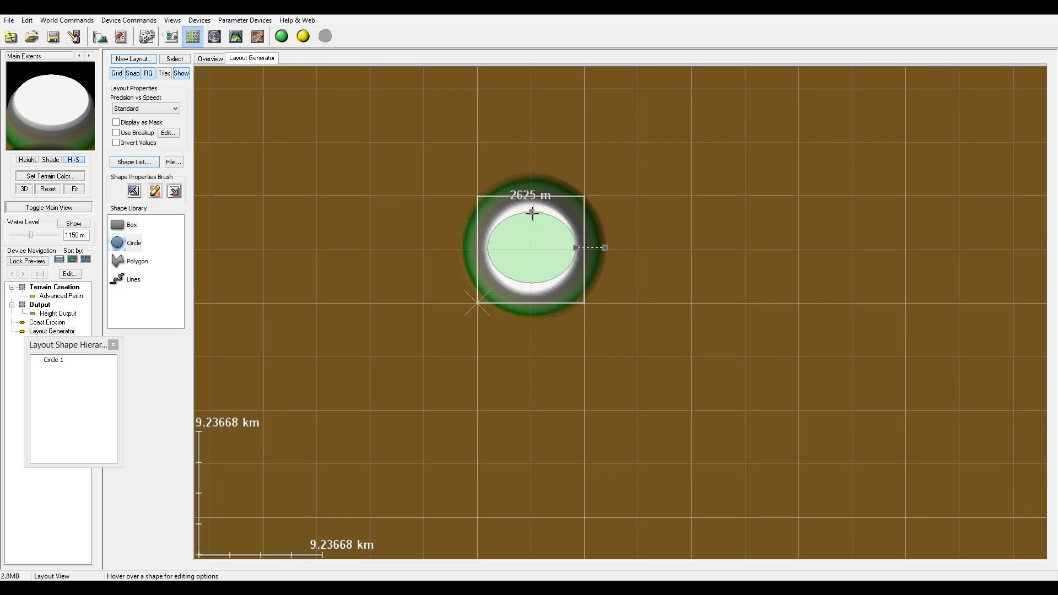
left_click_drag(574, 244, 558, 243)
Enable Use Breakup with a 5 km breakup scale and roughness 4.
left_click(116, 132)
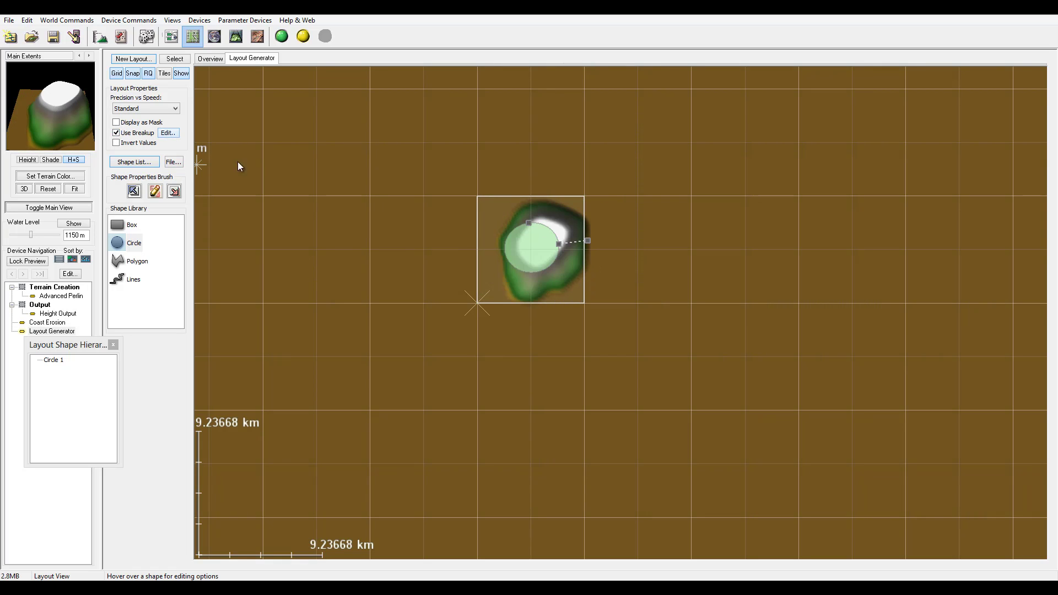
left_click(167, 133)
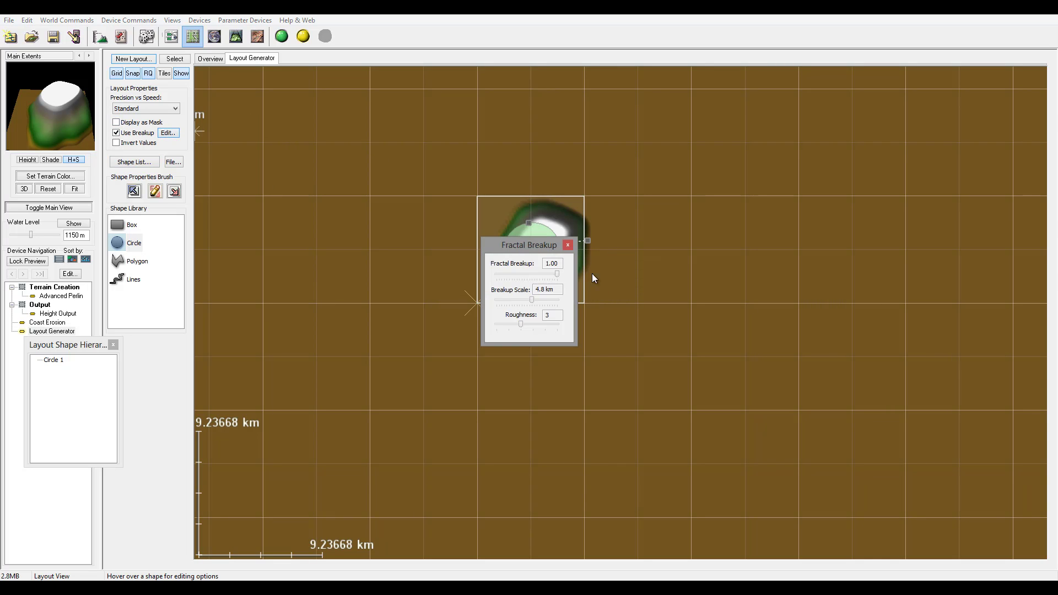
left_click_drag(532, 301, 535, 300)
left_click_drag(533, 248, 435, 236)
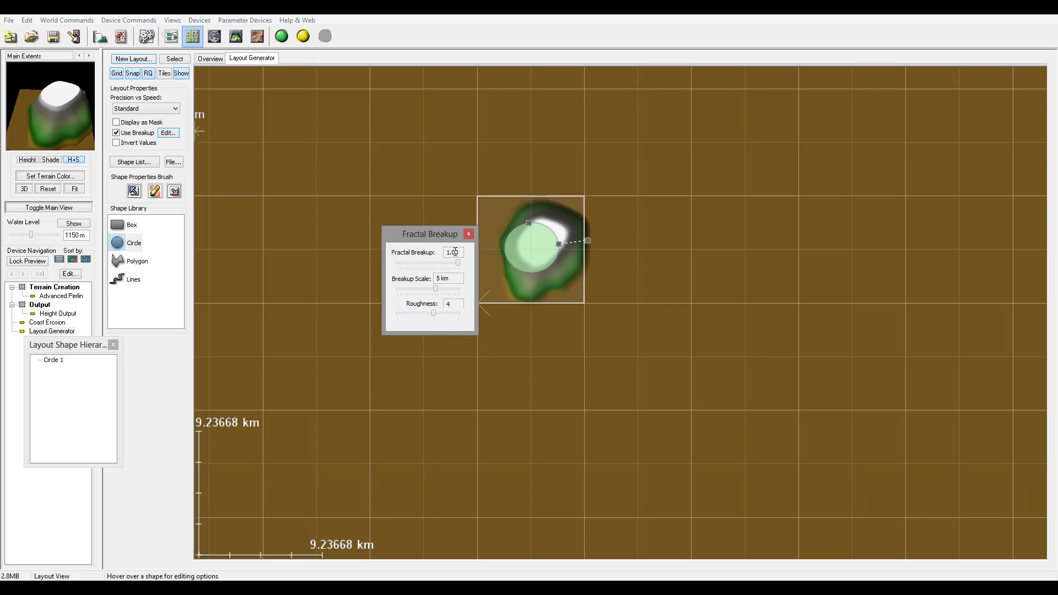
left_click(469, 233)
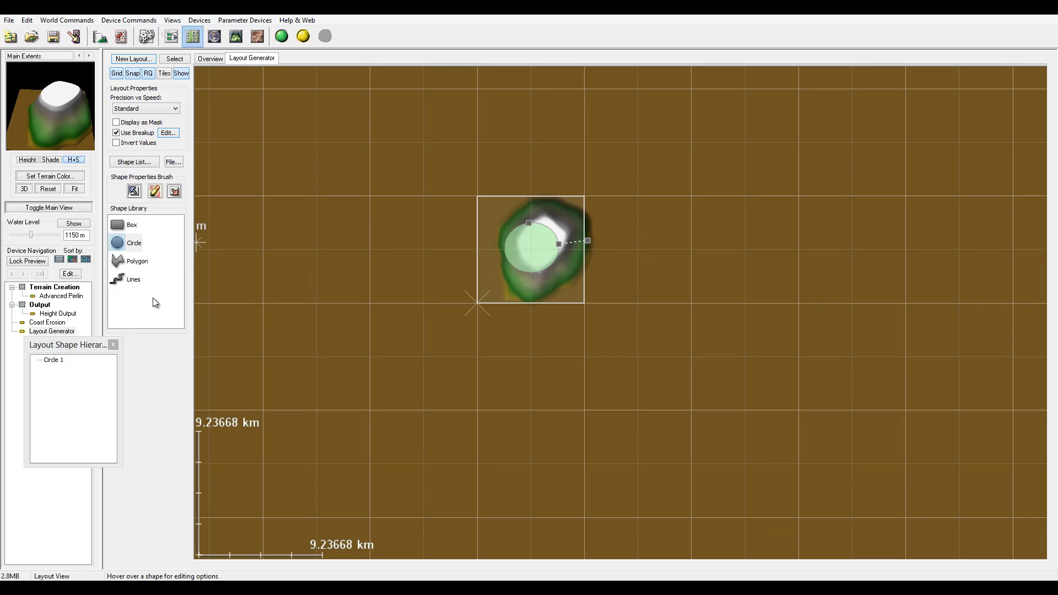
Back in the device workview, wire the Layout Generator output into Advanced Perlin.
left_click(171, 36)
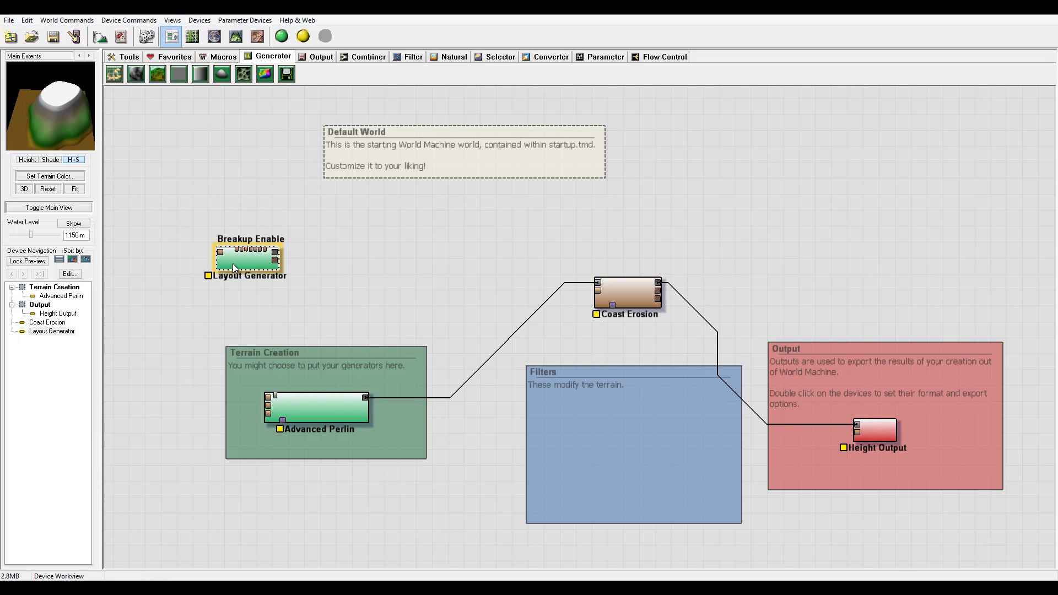
left_click_drag(233, 268, 252, 251)
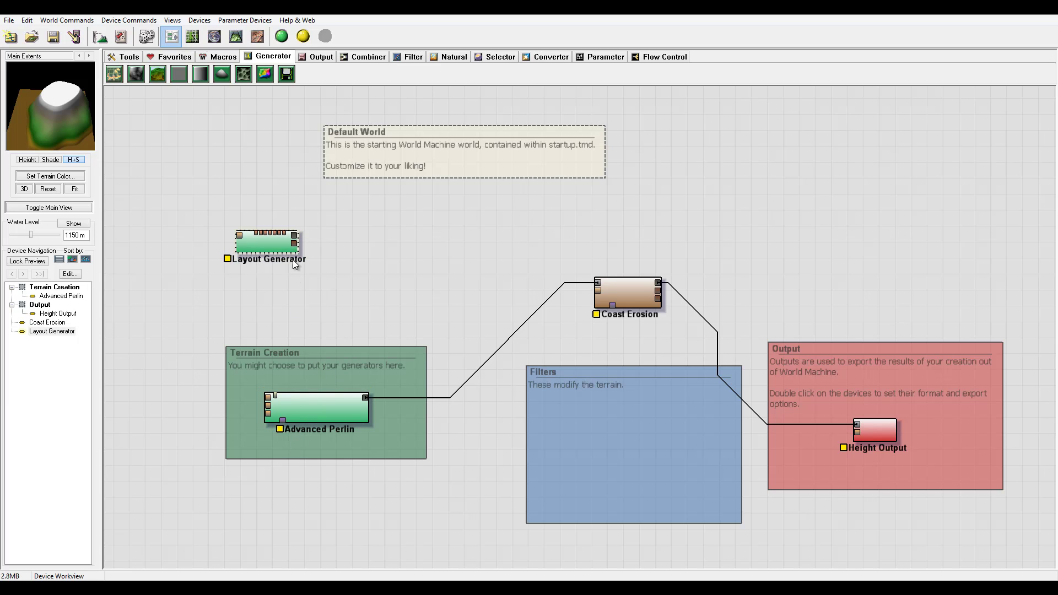
left_click_drag(295, 235, 280, 420)
left_click_drag(257, 245, 193, 248)
Set Advanced Perlin's feature scale to 2.18102 km and steepness to 0.094.
double_click(325, 400)
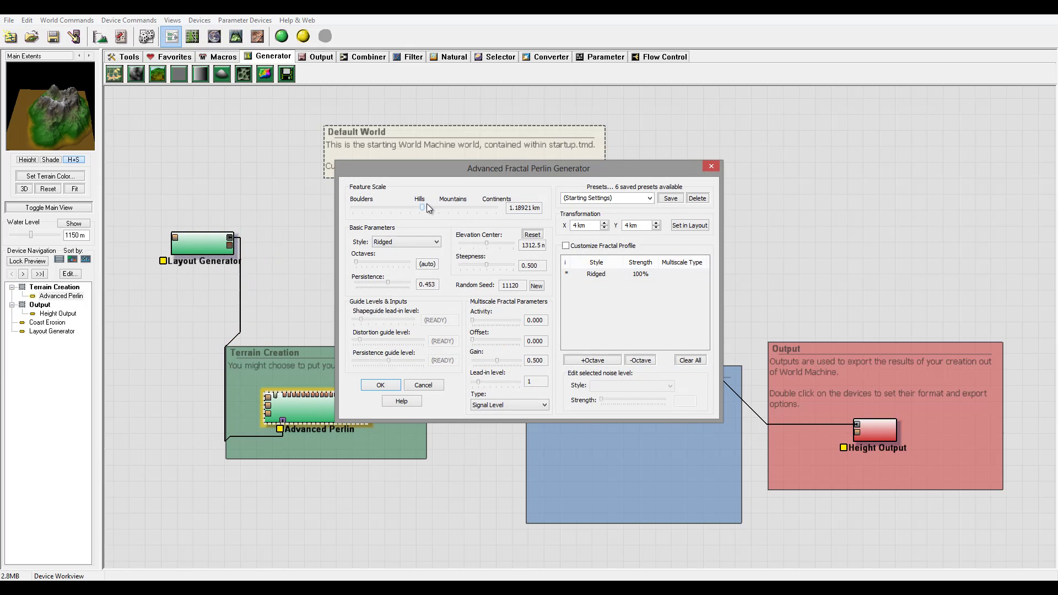
left_click(428, 205)
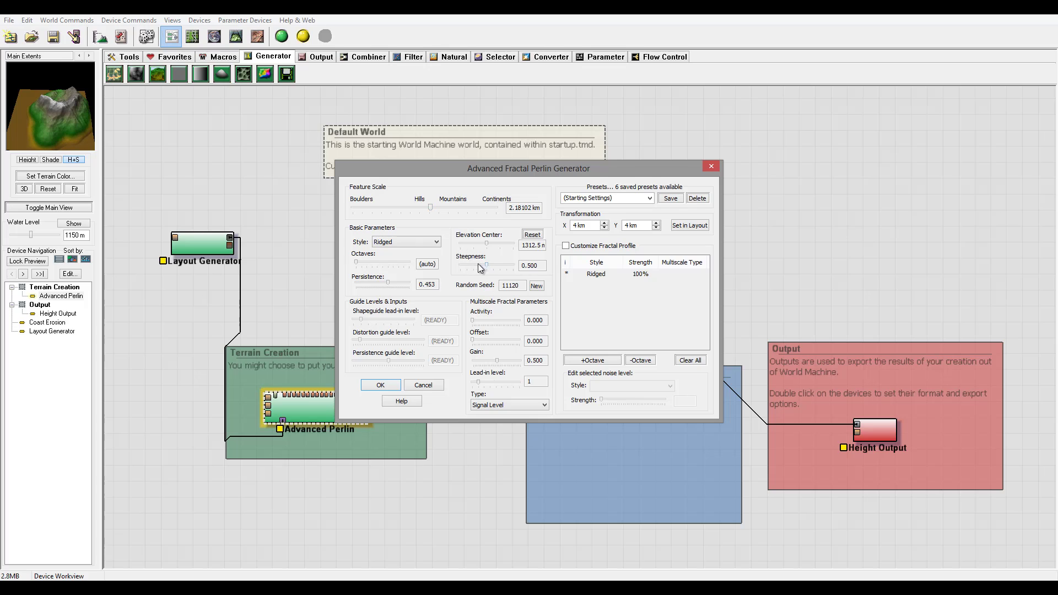
left_click_drag(477, 263, 477, 240)
left_click(381, 385)
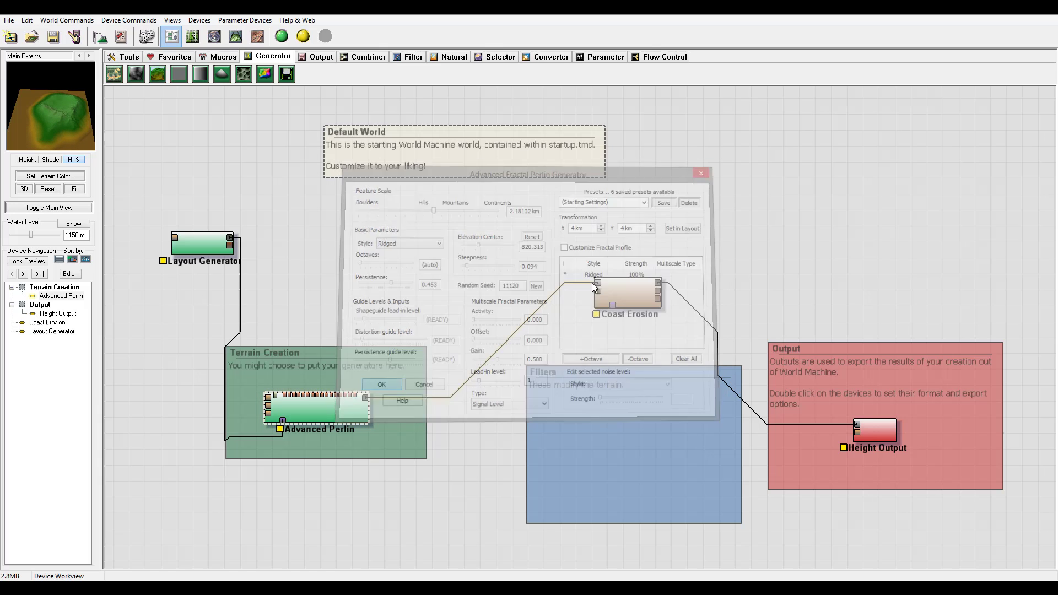
Switch to the 3D terrain view and open Coast Erosion's settings beside the preview.
left_click_drag(538, 275, 502, 264)
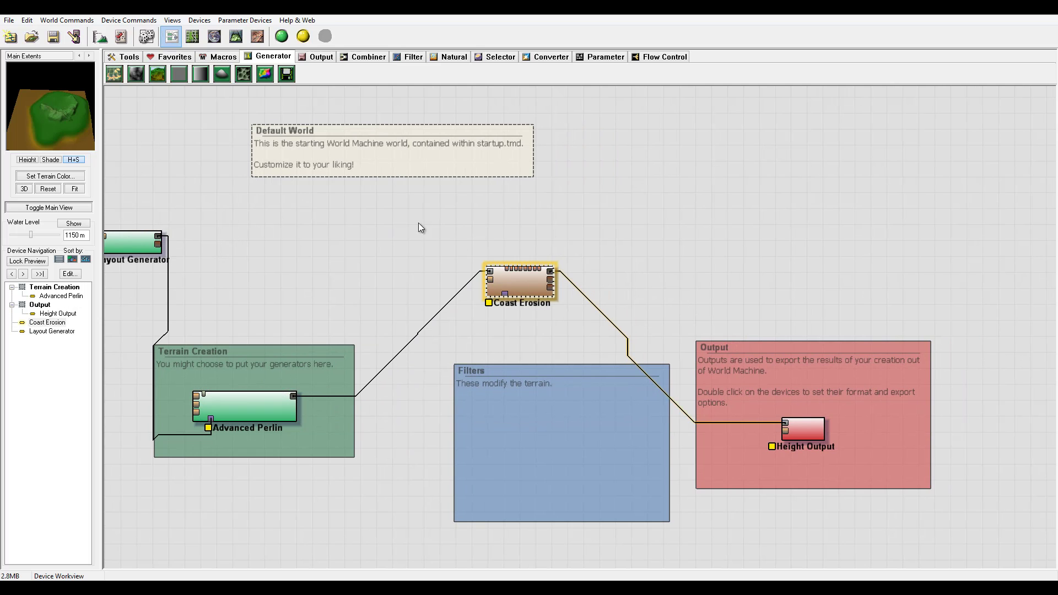
left_click(236, 36)
left_click_drag(544, 304, 499, 293)
scroll(515, 289, "up", 3)
scroll(515, 290, "down", 5)
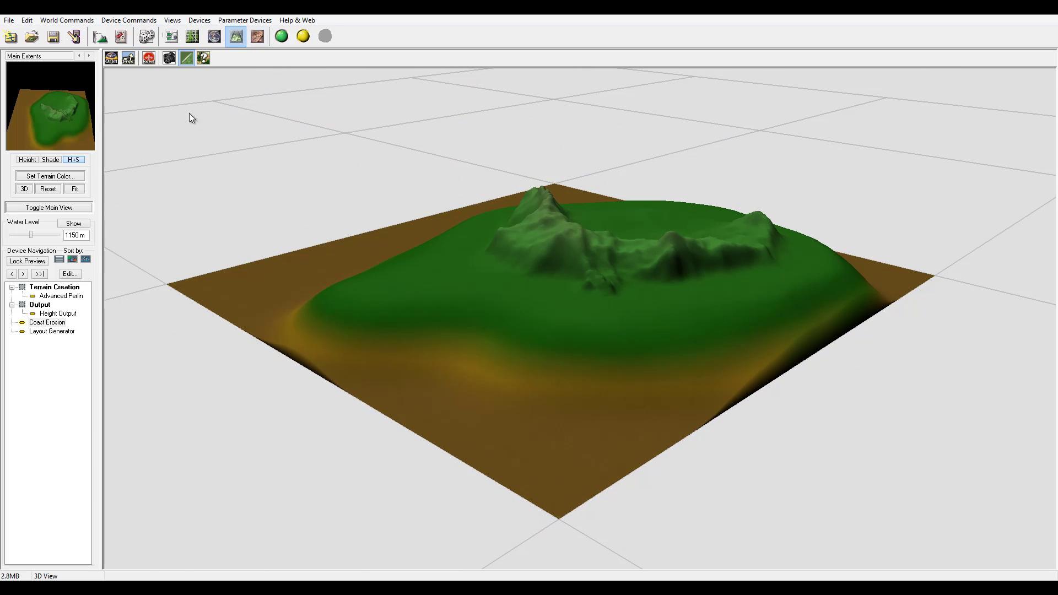
double_click(49, 323)
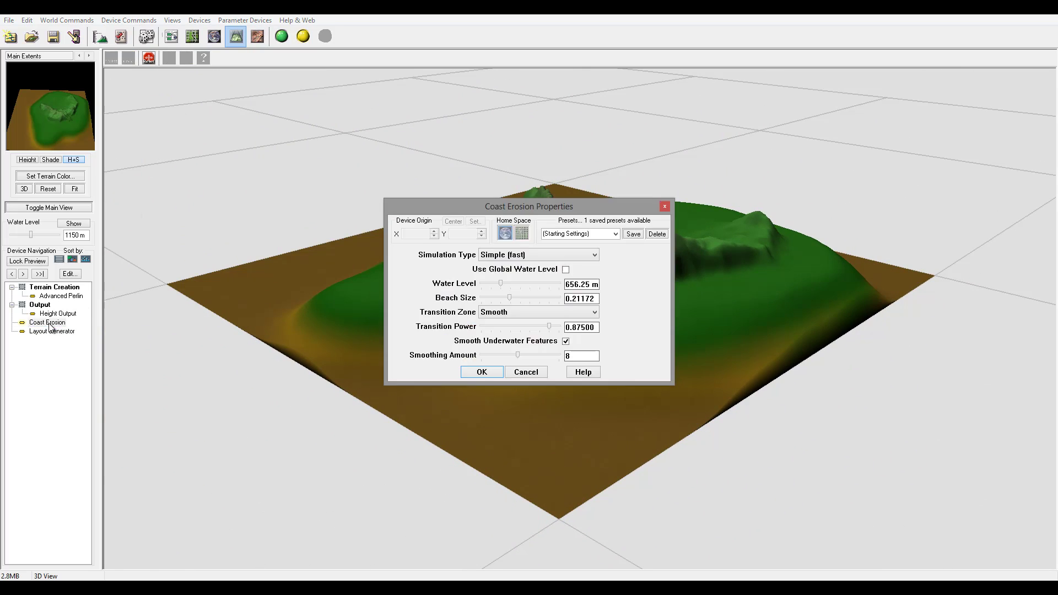
left_click_drag(511, 203, 285, 297)
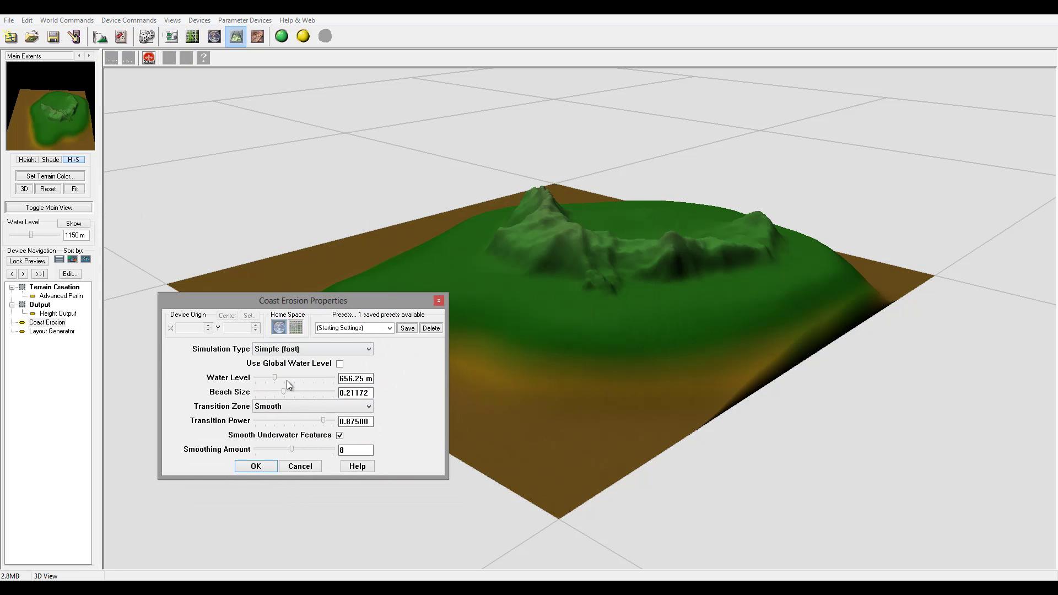
Lower the water level to about 451 m and set the transition zone to Cliffs.
mouse_move(276, 376)
left_mouse_down()
mouse_move(262, 374)
mouse_move(271, 393)
mouse_move(321, 392)
mouse_move(252, 385)
mouse_move(271, 394)
left_mouse_up()
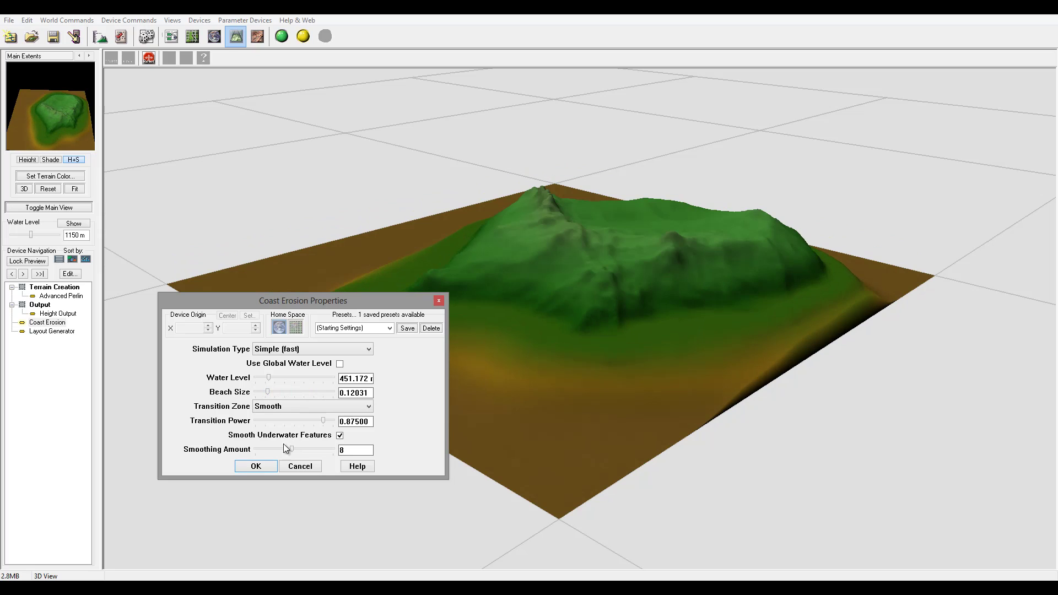
left_click(285, 408)
left_click(287, 424)
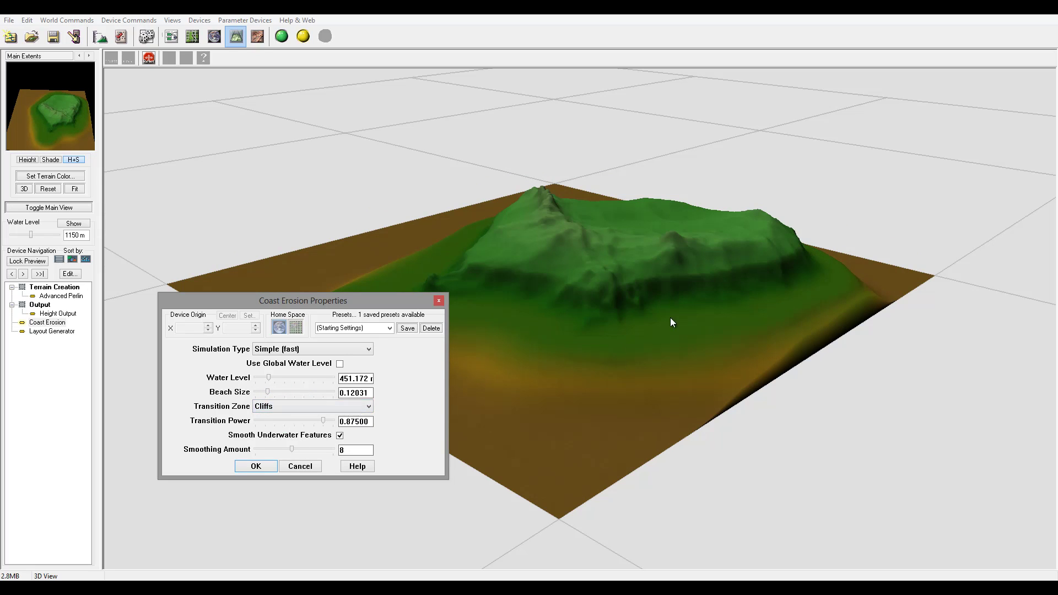
left_click(278, 406)
left_click(279, 418)
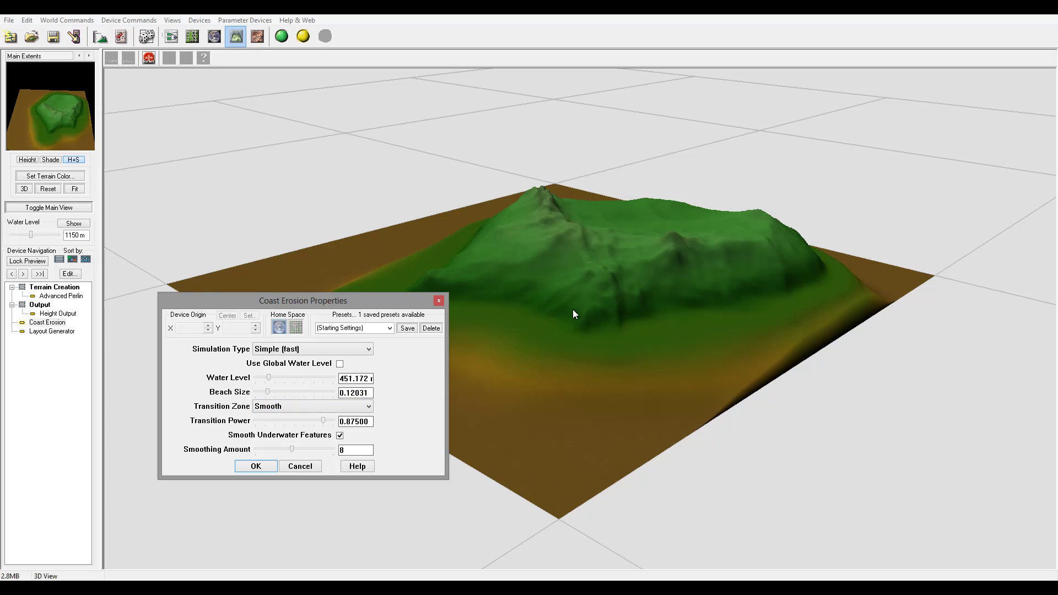
left_click(290, 406)
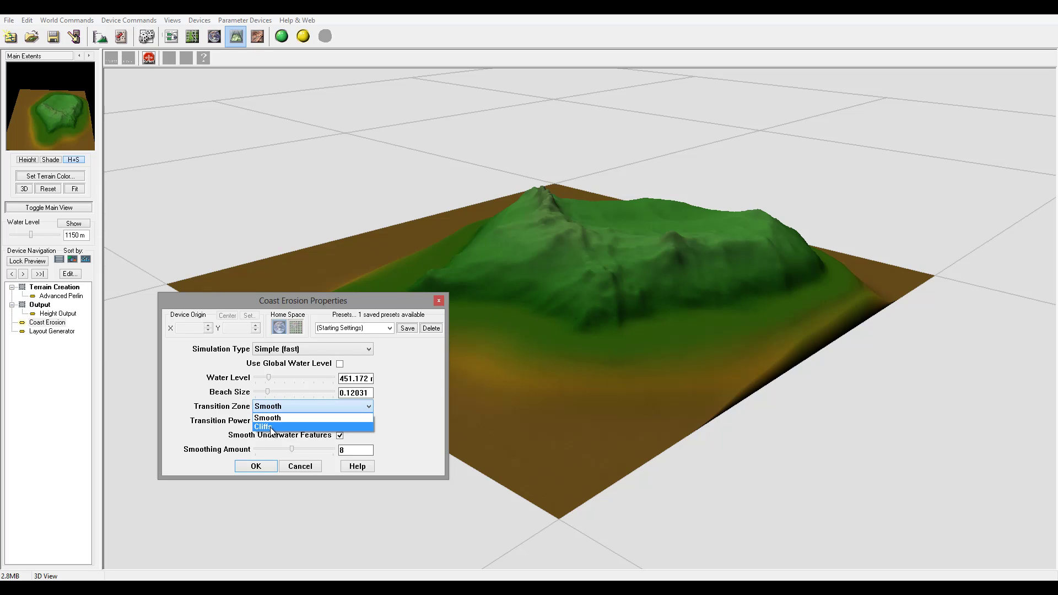
left_click(281, 424)
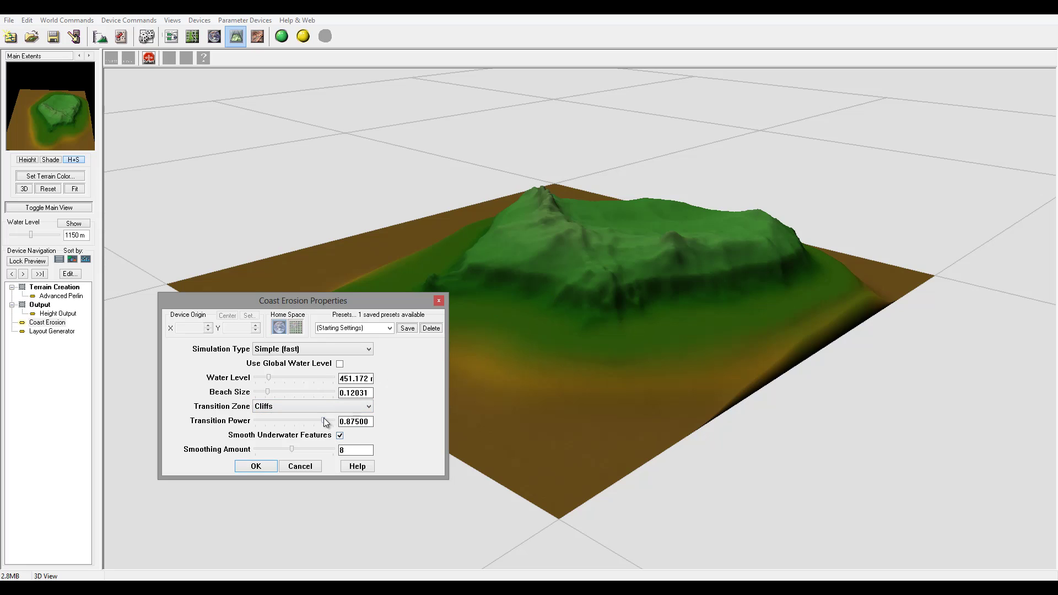
Set transition power 0.54688, smoothing 16 and beach size 0.10625, then accept.
left_click_drag(325, 421, 297, 421)
left_click_drag(291, 449, 312, 450)
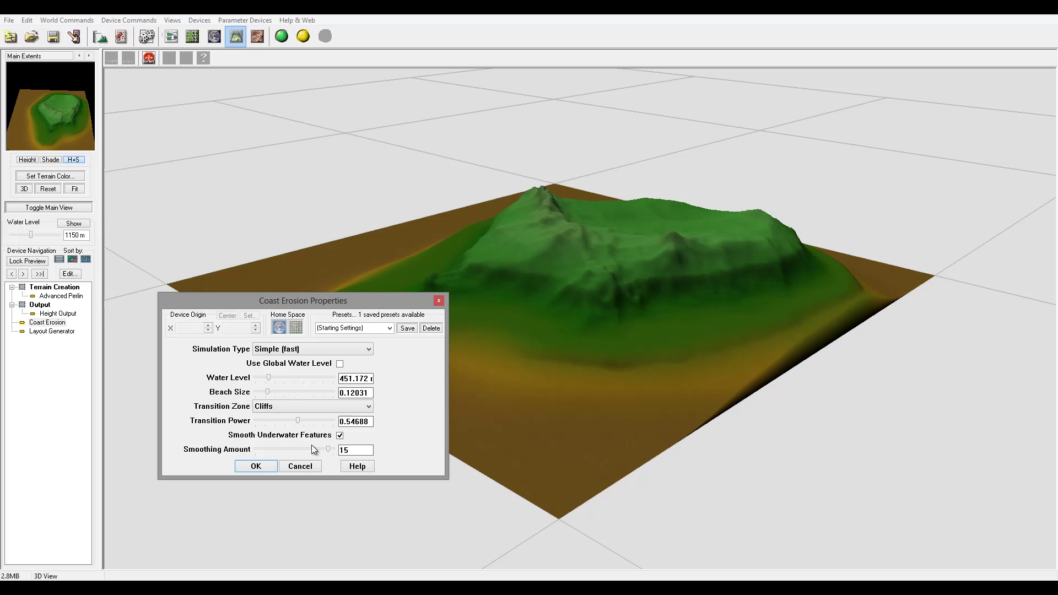
left_click(293, 451)
left_click_drag(293, 451, 350, 456)
left_click_drag(270, 395, 267, 395)
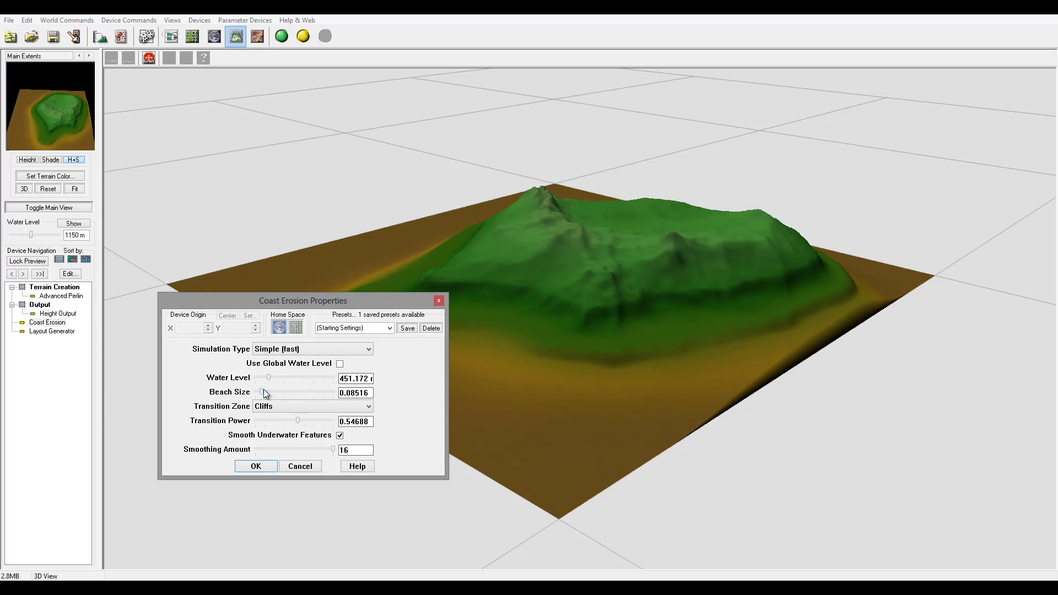
left_click(256, 467)
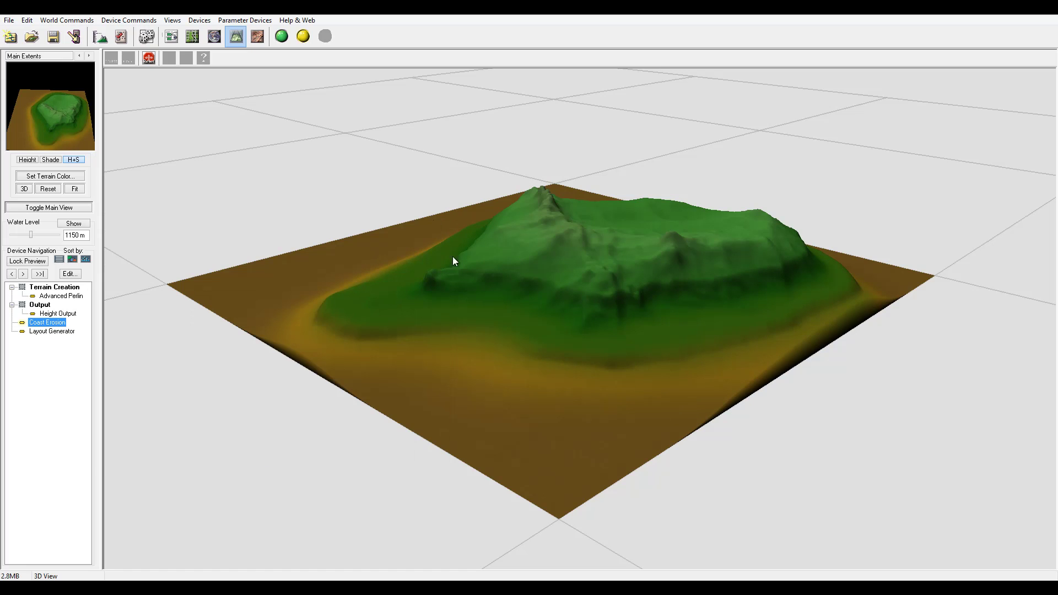
Build the terrain at full detail, then drag Coast Erosion into the Filters group.
left_click(281, 37)
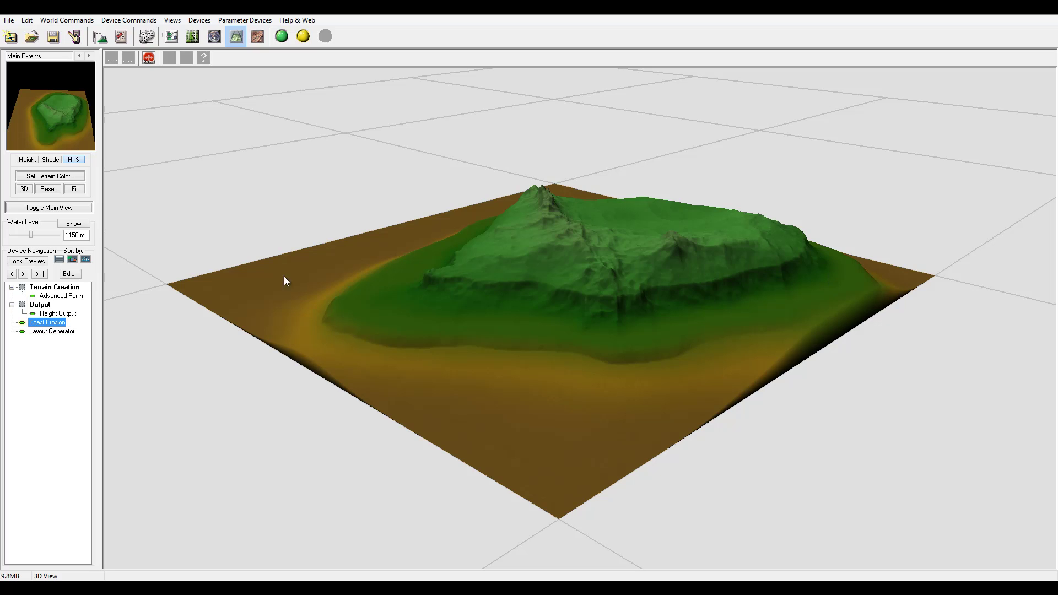
left_click(171, 36)
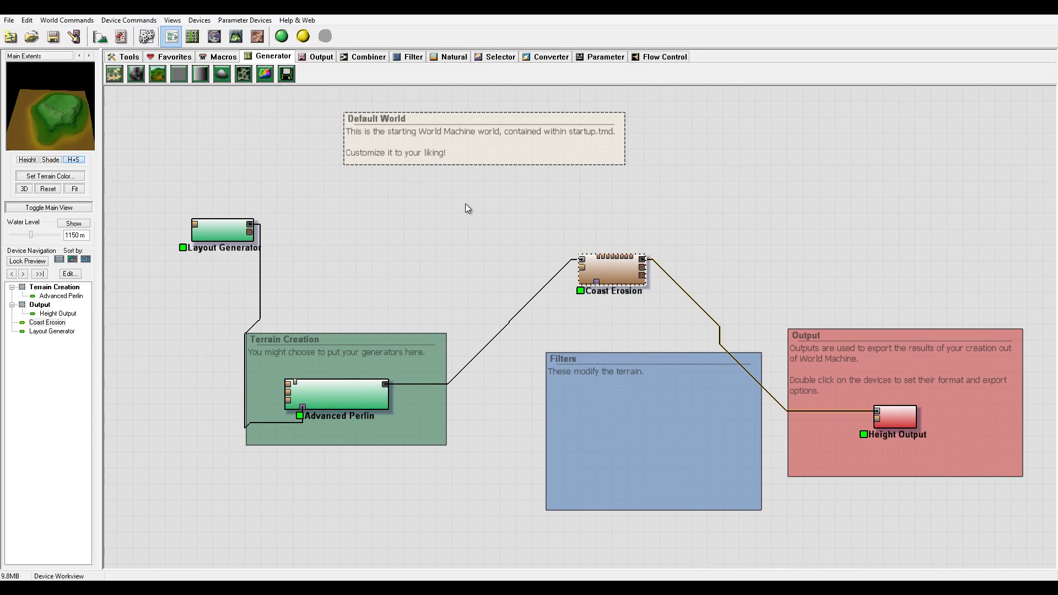
left_click_drag(606, 263, 646, 392)
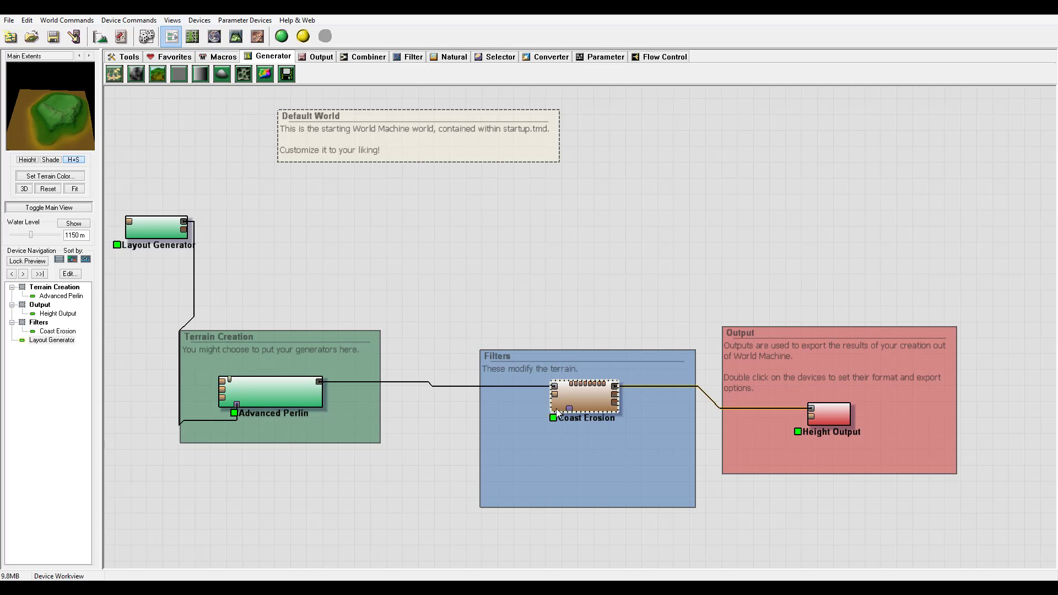
Nudge Coast Erosion within Filters and pick an Erosion device from the Natural devices.
left_click(451, 57)
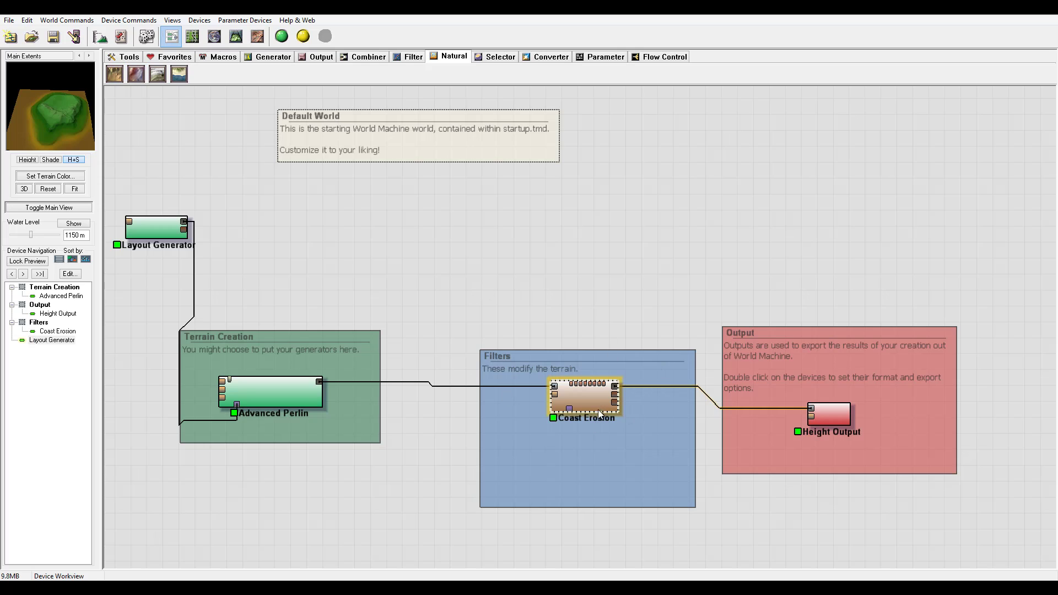
mouse_move(570, 395)
left_mouse_down()
mouse_move(603, 389)
mouse_move(587, 394)
left_mouse_up()
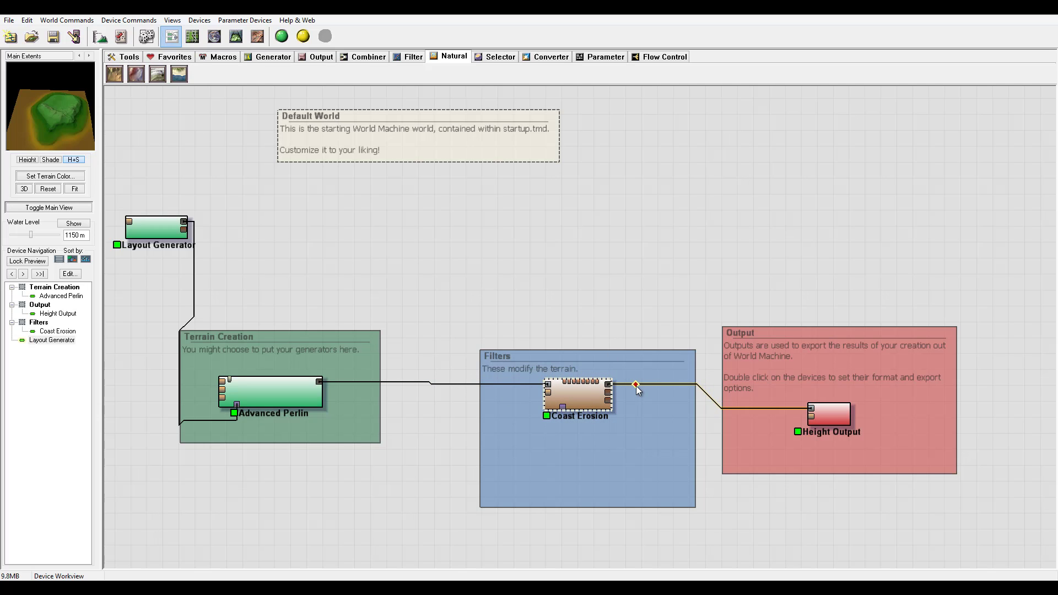
left_click(114, 74)
Place the Erosion device and wire it between Coast Erosion and Height Output.
left_click(420, 259)
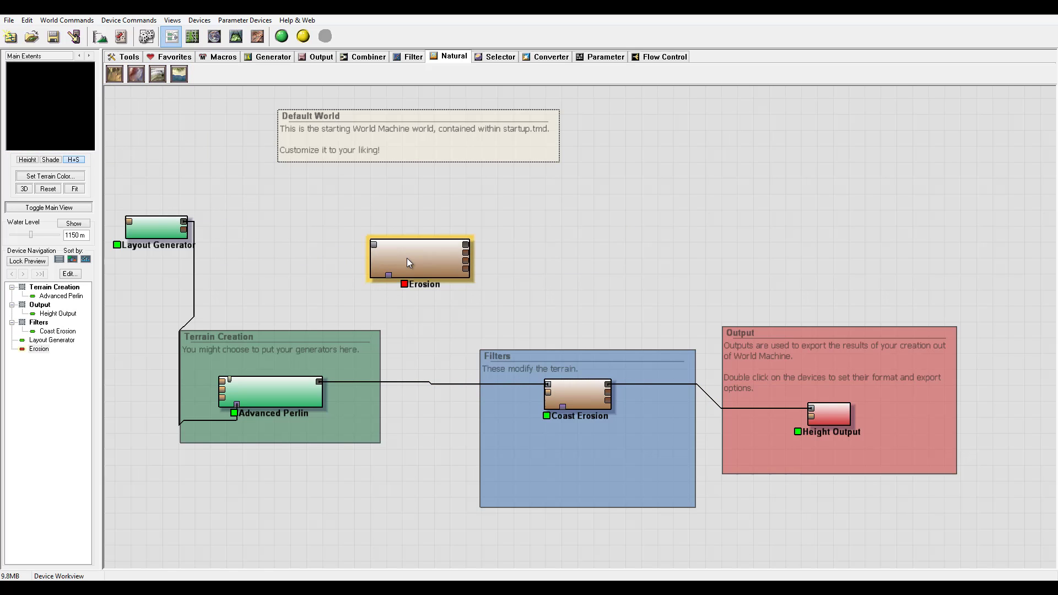
left_click_drag(407, 258, 619, 267)
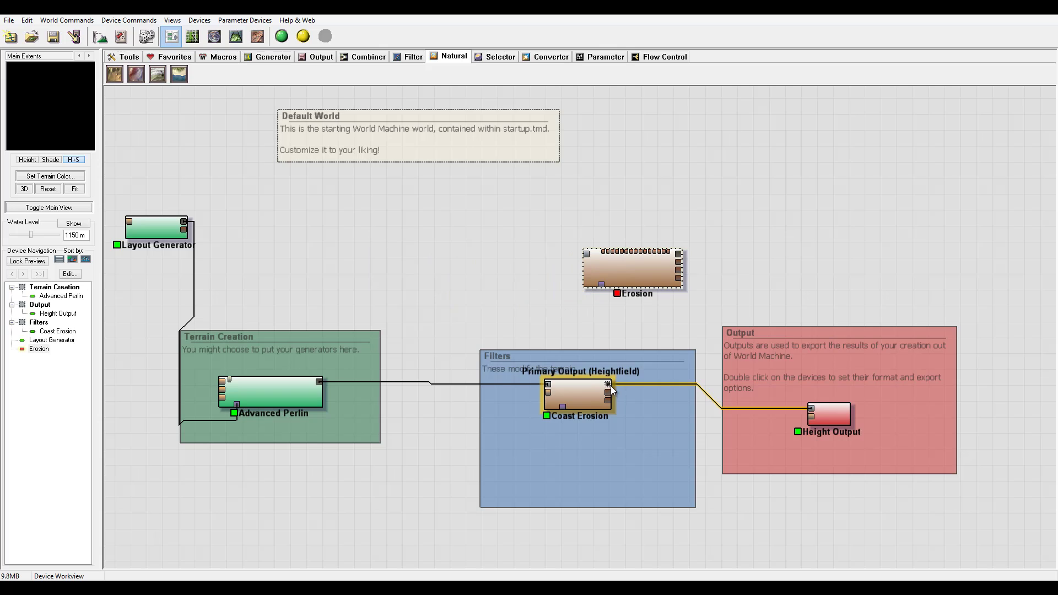
left_click_drag(610, 386, 587, 254)
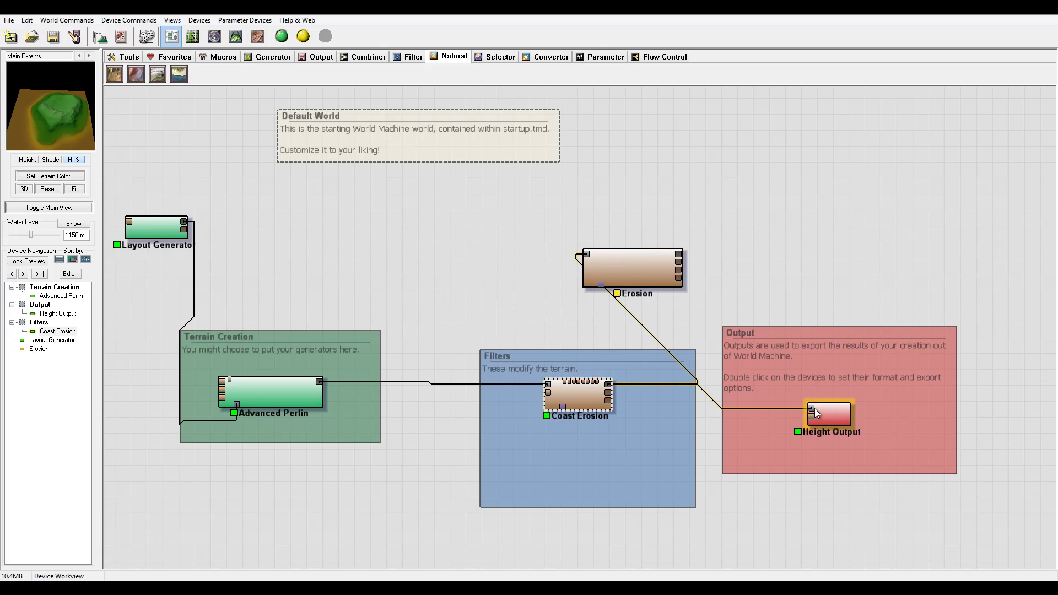
left_click_drag(812, 409, 672, 253)
Give Erosion Channeled Erosion, Simple Filter, duration 190, geological-time enhancement, more erosive power, sediment carry 0.75.
double_click(672, 253)
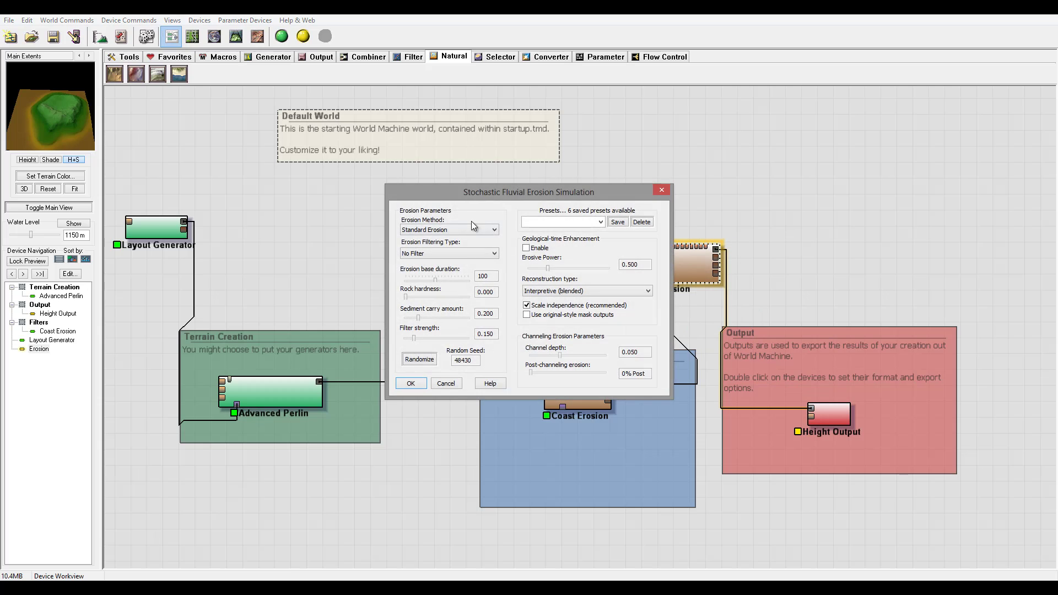
left_click(478, 230)
left_click(457, 246)
left_click(457, 254)
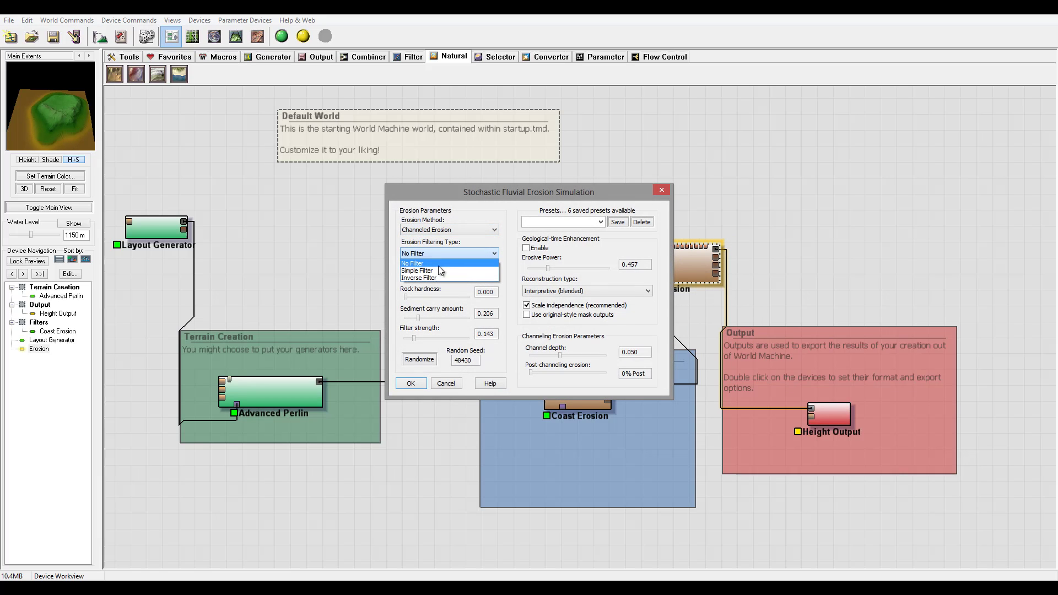
left_click(438, 271)
left_click_drag(438, 275, 464, 285)
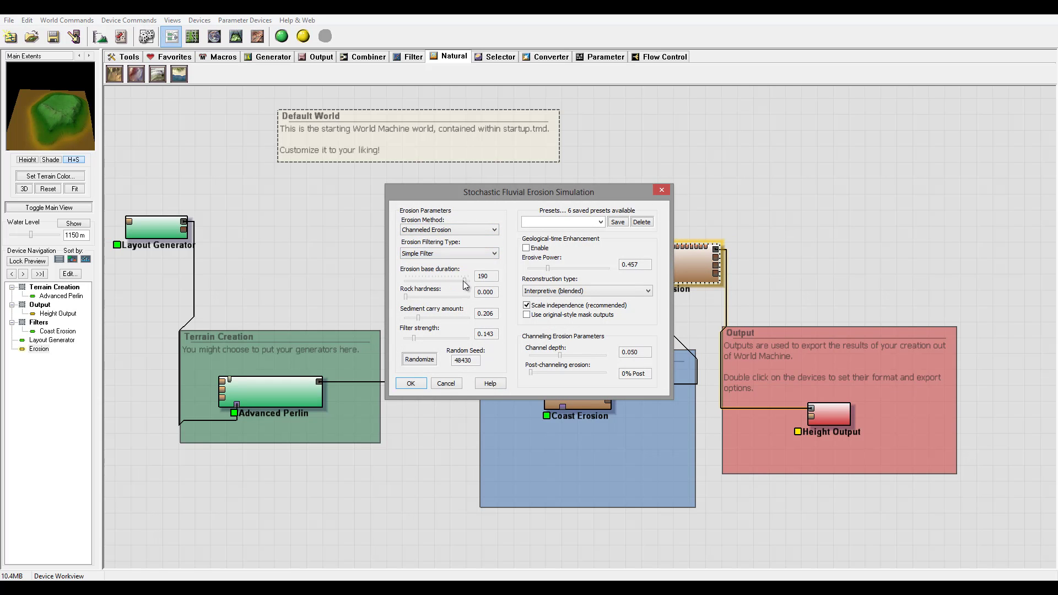
left_click(527, 248)
mouse_move(551, 268)
left_mouse_down()
mouse_move(577, 268)
mouse_move(547, 268)
left_mouse_up()
left_click_drag(420, 317, 452, 318)
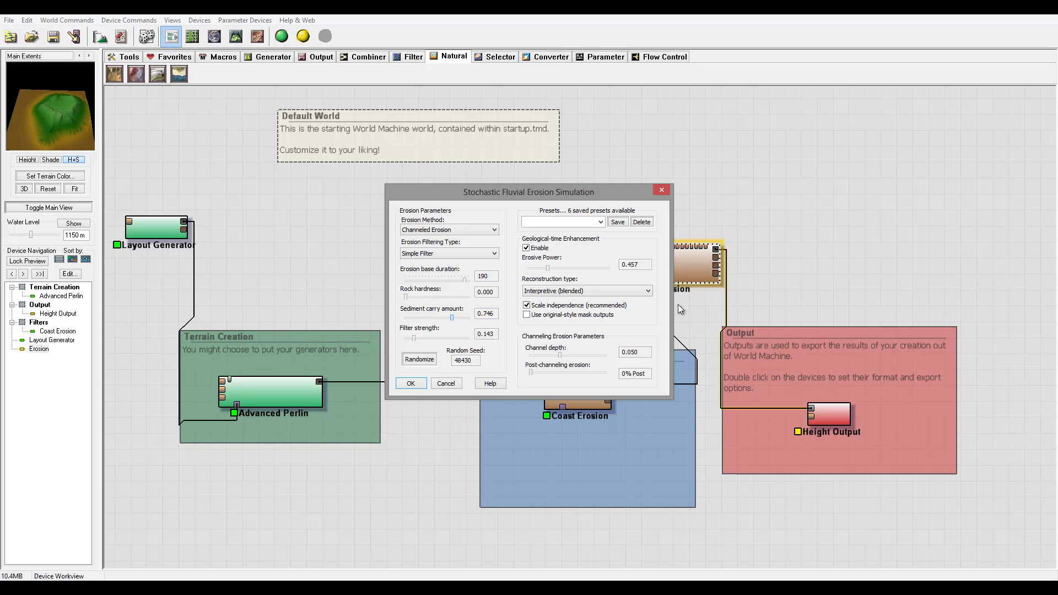
Apply the Erosion settings and view the island in 3D.
left_click(409, 383)
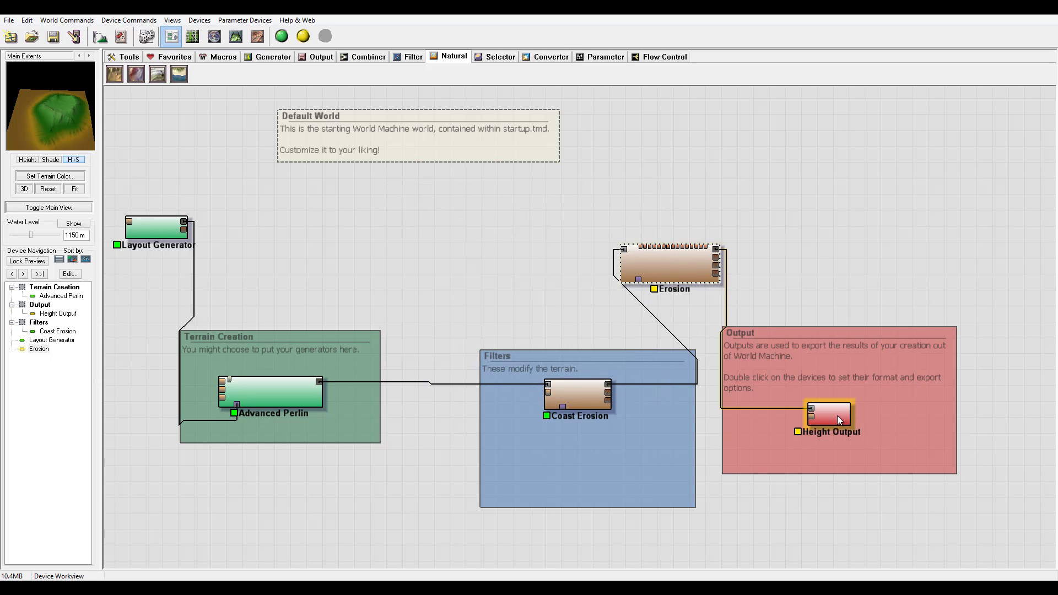
left_click(236, 37)
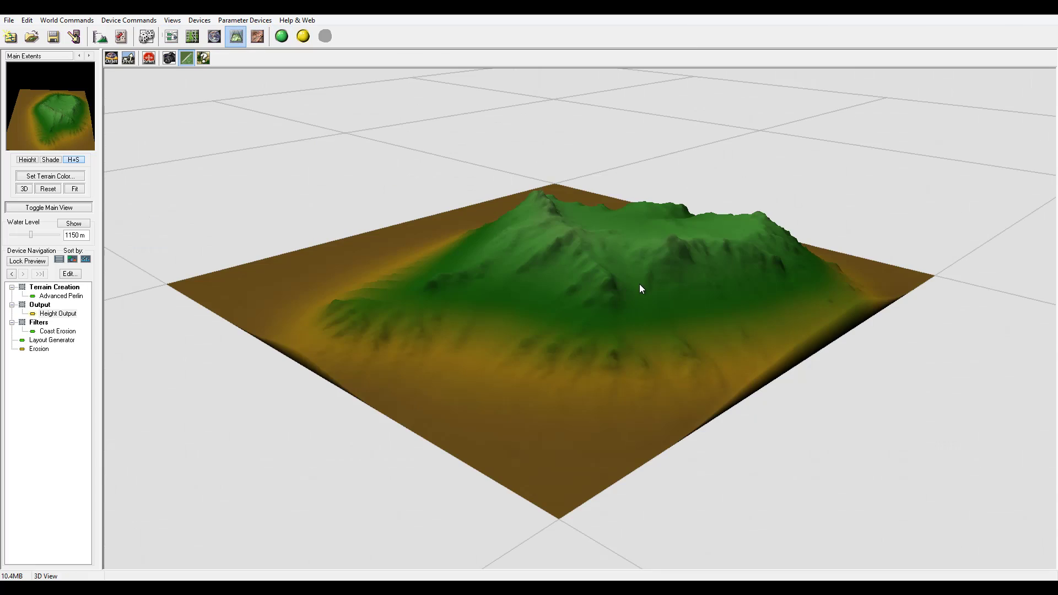
left_click_drag(640, 285, 636, 279)
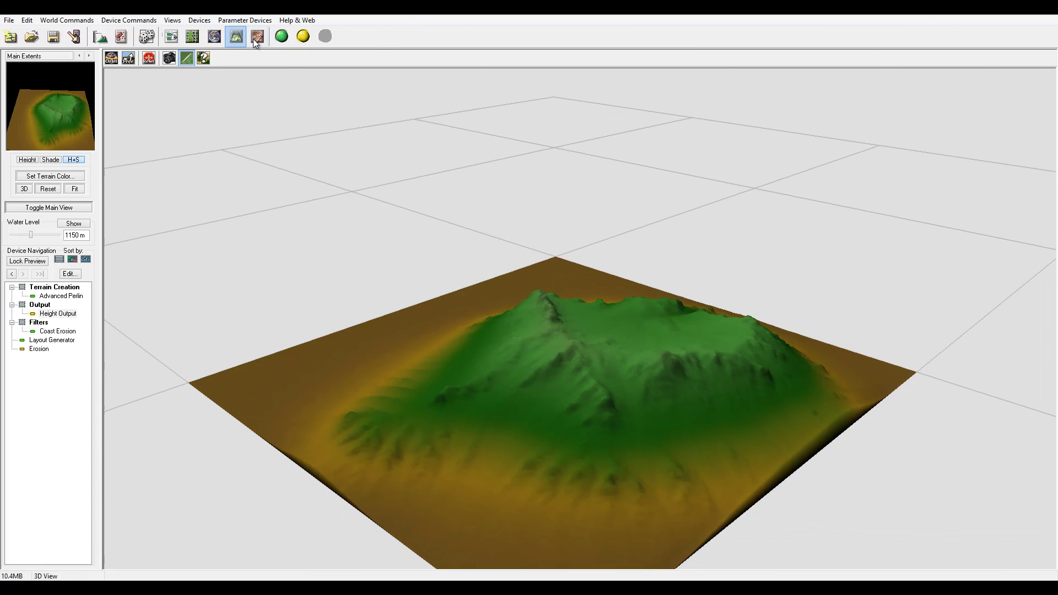
Build the full device network, inspect the eroded island, and return to the device graph.
left_click(282, 37)
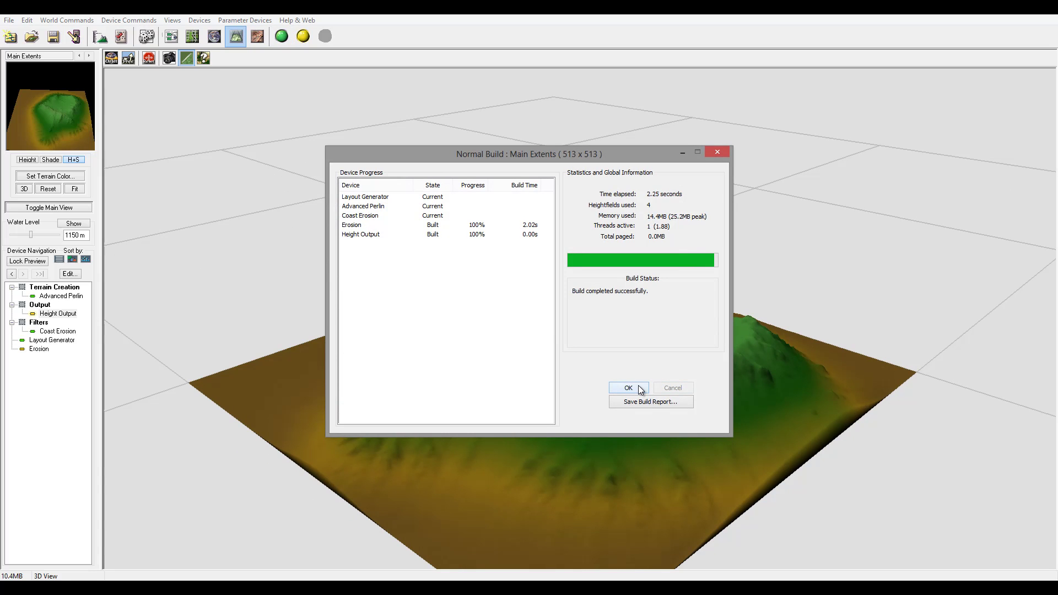
left_click(628, 388)
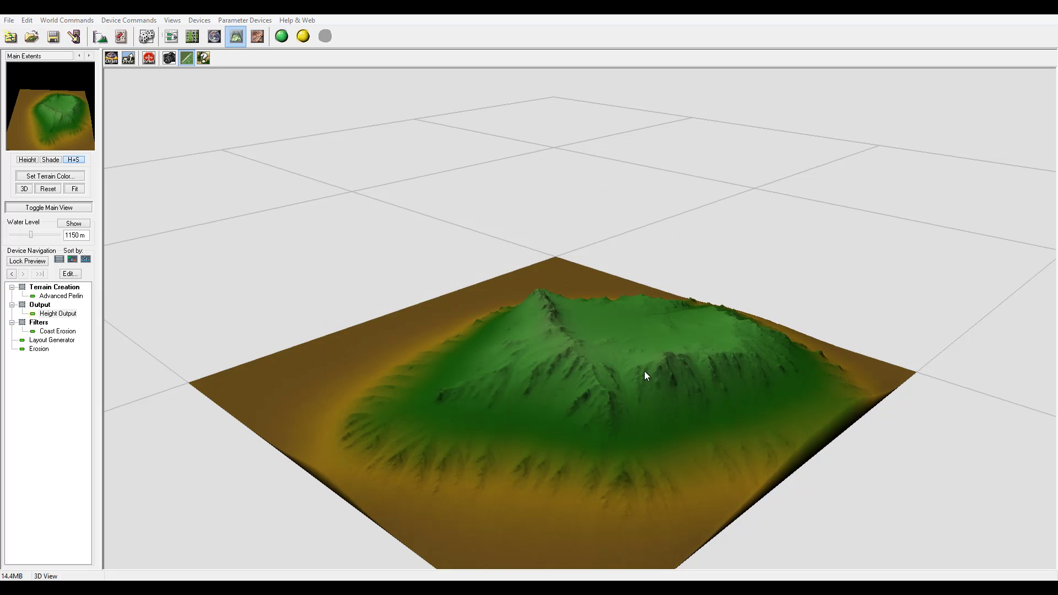
left_click_drag(625, 373, 605, 366)
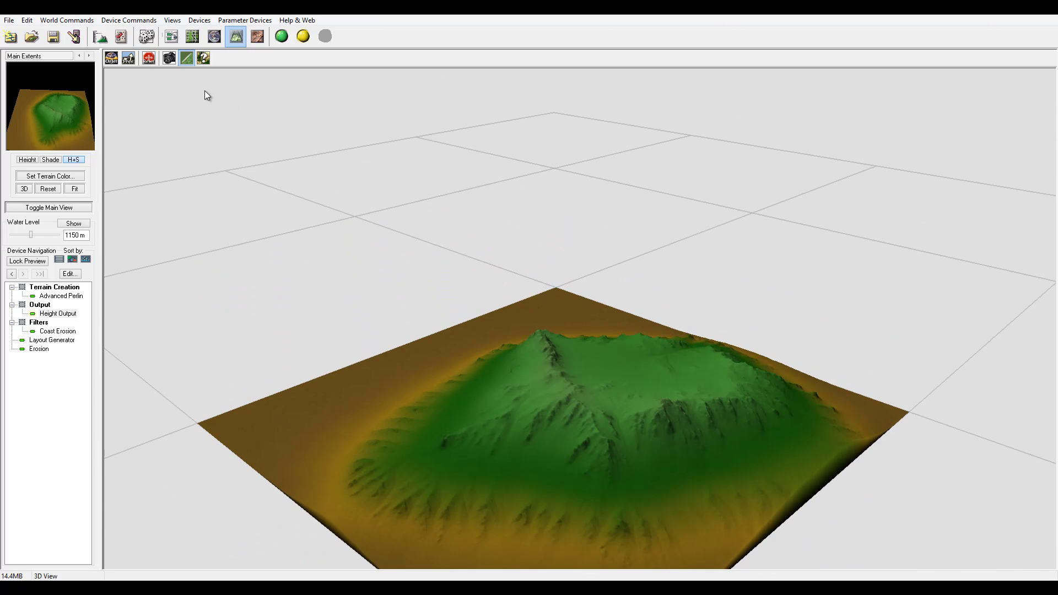
left_click(171, 36)
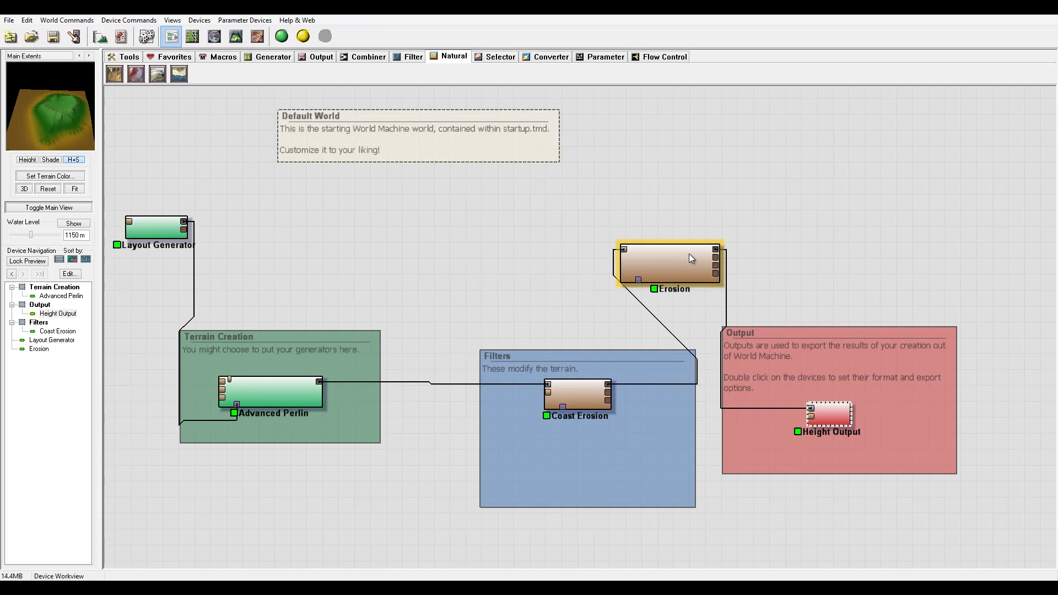